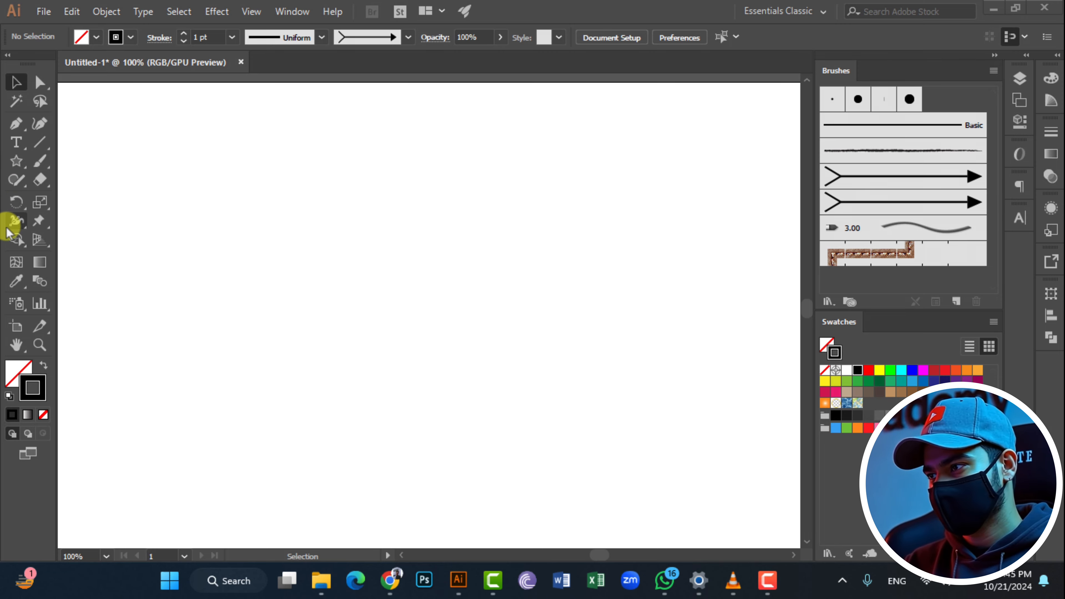
- Draw a long, thin horizontal rectangle with a black outline and no fill in the upper part of the artboard
left_click_drag(16, 168, 59, 164)
left_click_drag(250, 200, 576, 210)
key("ctrl+plus")
left_click(22, 81)
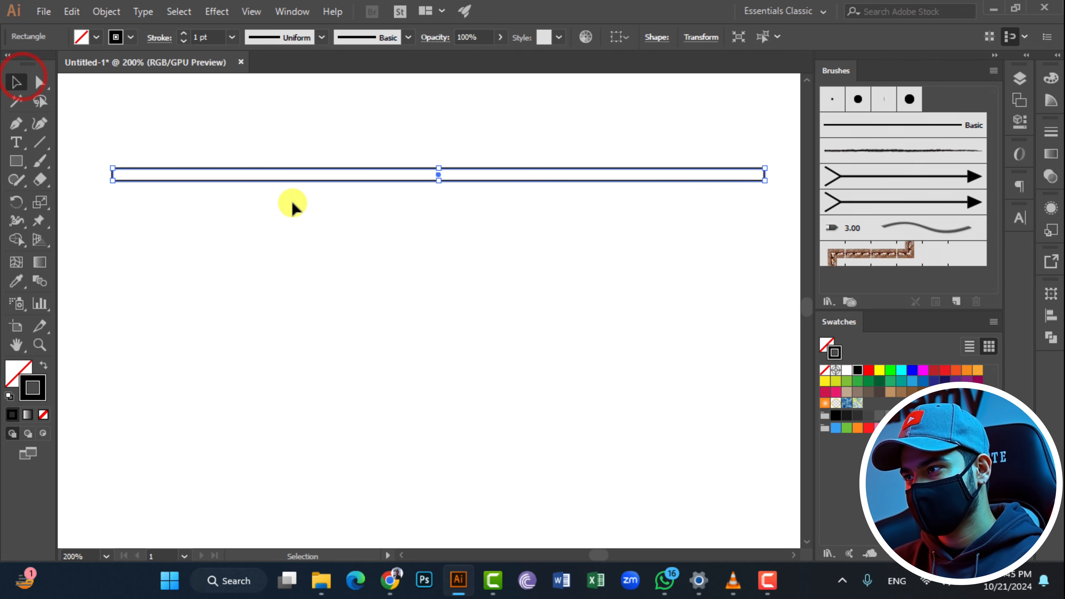
- Copy the thin rectangle directly below itself and repeat the copy until five bars are stacked edge to edge
left_click_drag(306, 185, 305, 197)
key("ctrl+d")
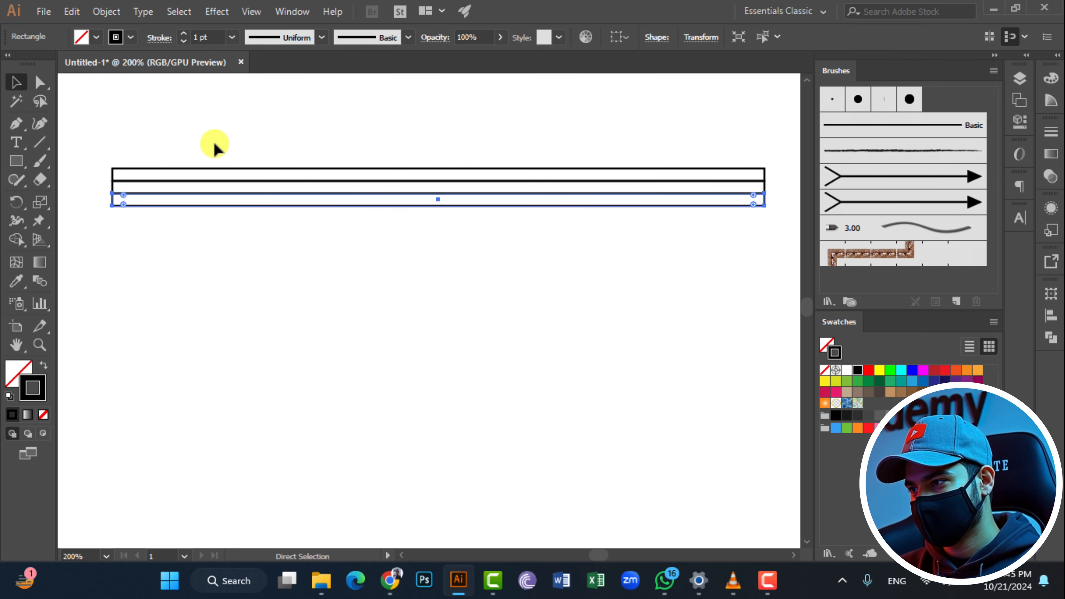
key("ctrl+d")
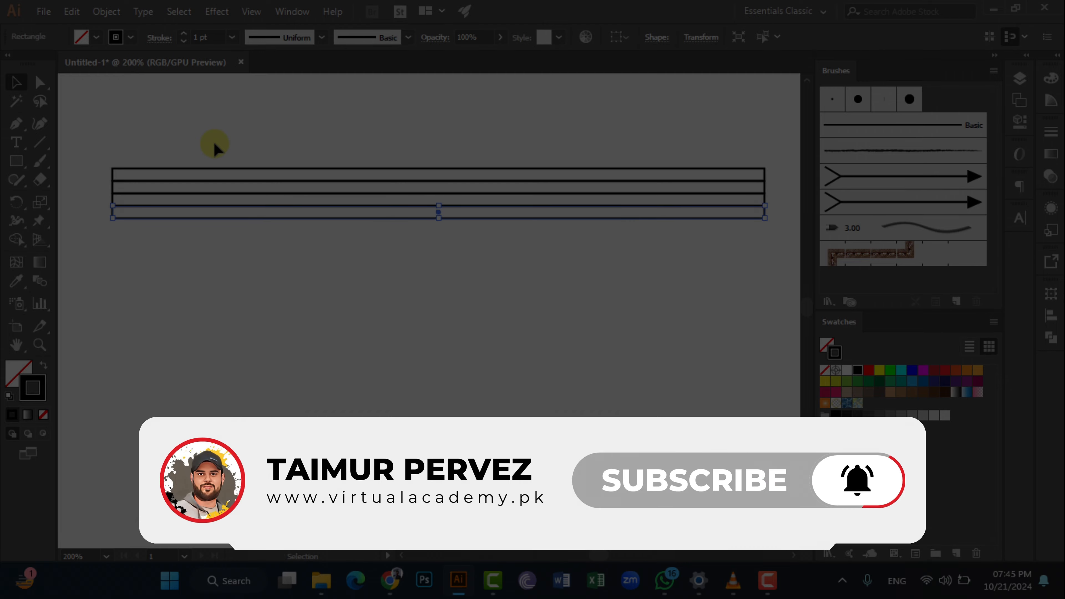
key("ctrl+d")
- Give the topmost bar a red fill with no stroke
left_click(9, 83)
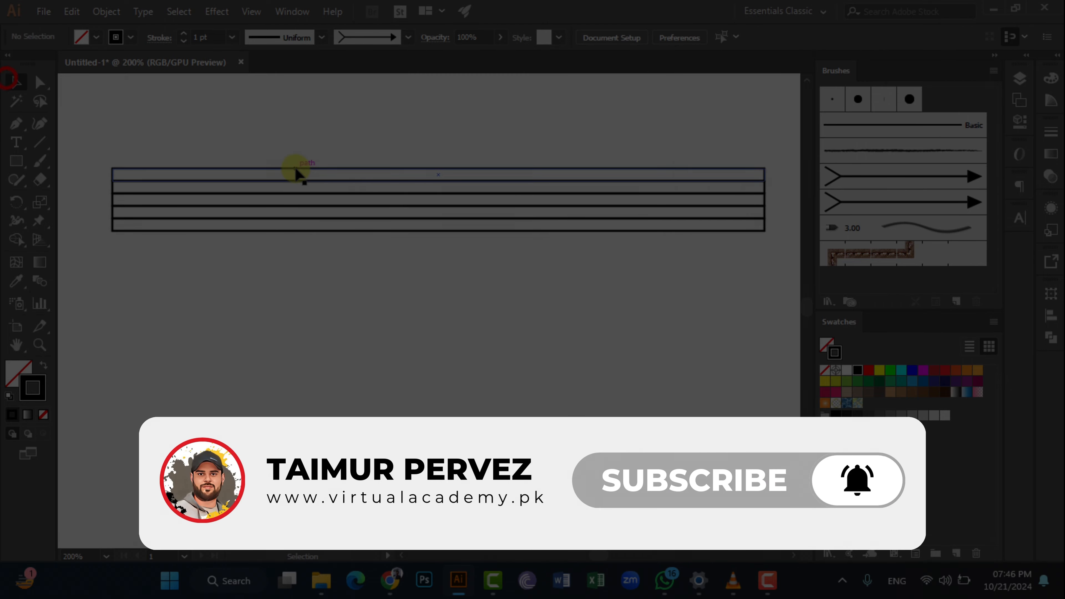
left_click(295, 169)
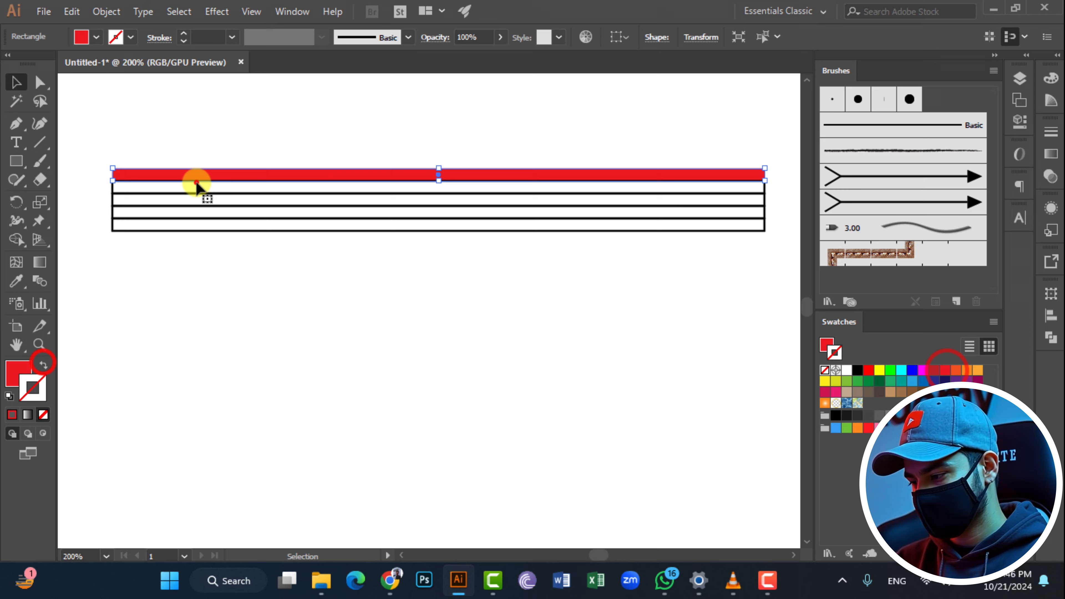
left_click(197, 182)
left_click(44, 364)
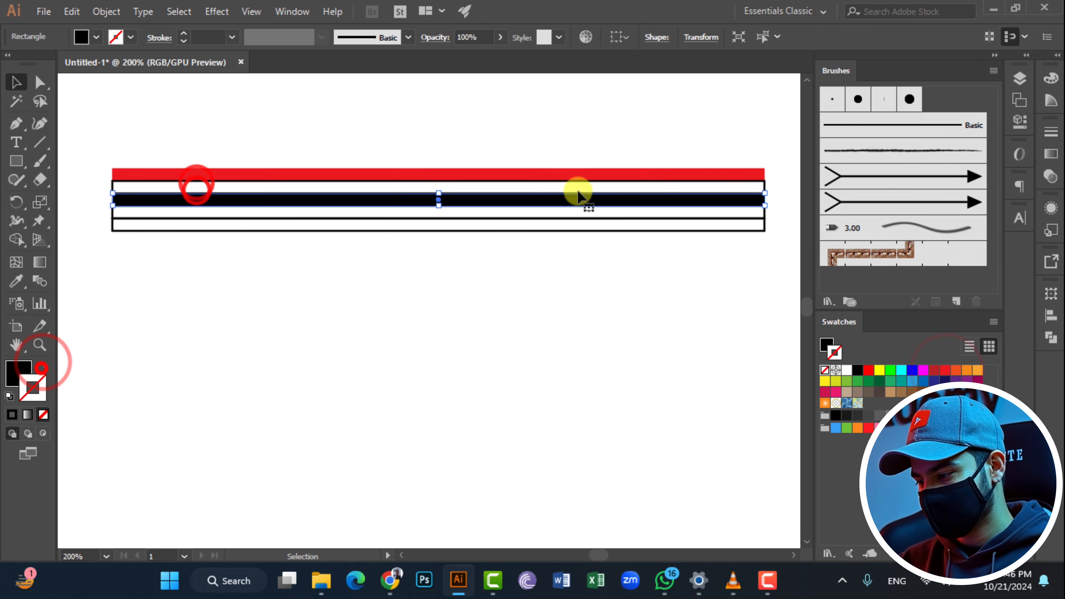
left_click(945, 369)
- Fill the second bar with orange-red, using red for its stroke
left_click(730, 190)
left_click_drag(781, 188, 753, 190)
left_click(944, 369)
left_click(43, 364)
left_click(956, 369)
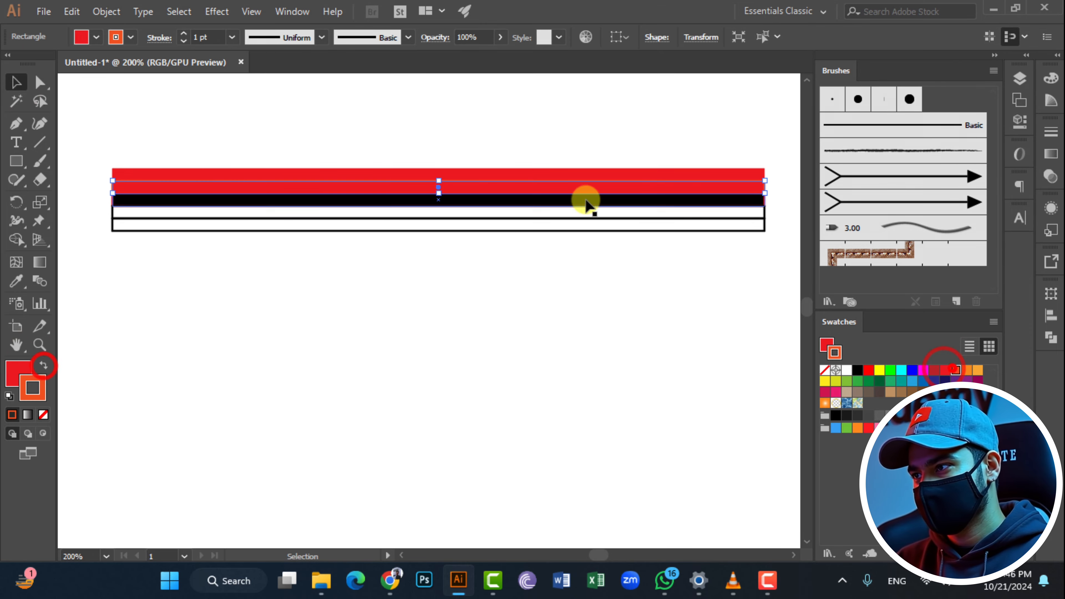
left_click(658, 180)
left_click(44, 362)
- Fill the third bar with orange and deselect it
left_click(616, 298)
left_click(621, 201)
left_click(15, 365)
left_click(969, 371)
left_click(276, 396)
- Fill the fourth bar with the light orange swatch
left_click(587, 218)
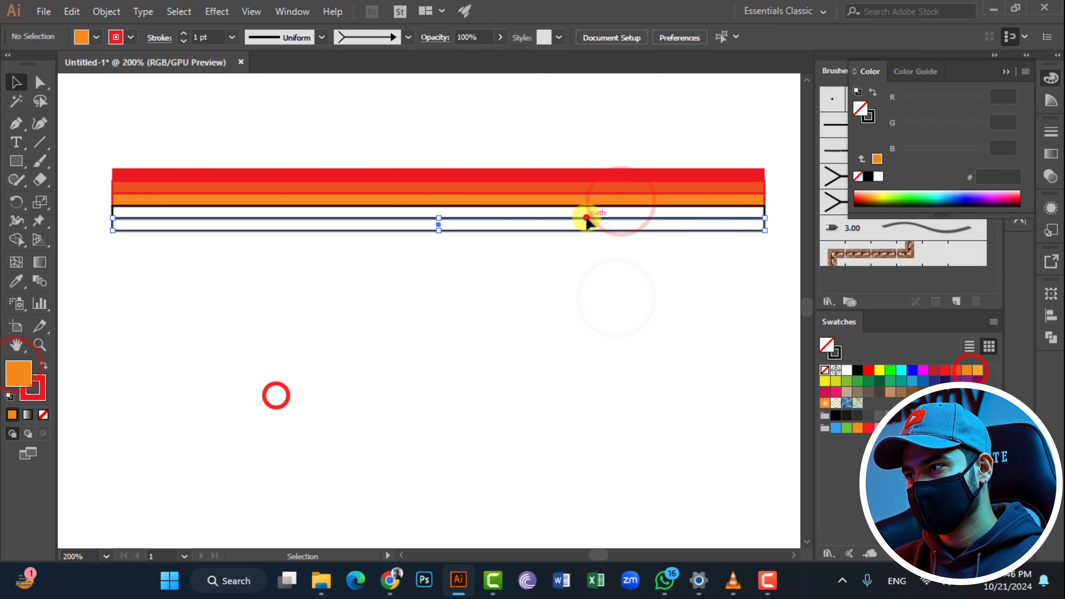
left_click(782, 215)
left_click(775, 211)
left_click(978, 371)
left_click(398, 319)
left_click(122, 217)
left_click(657, 315)
left_click(764, 214)
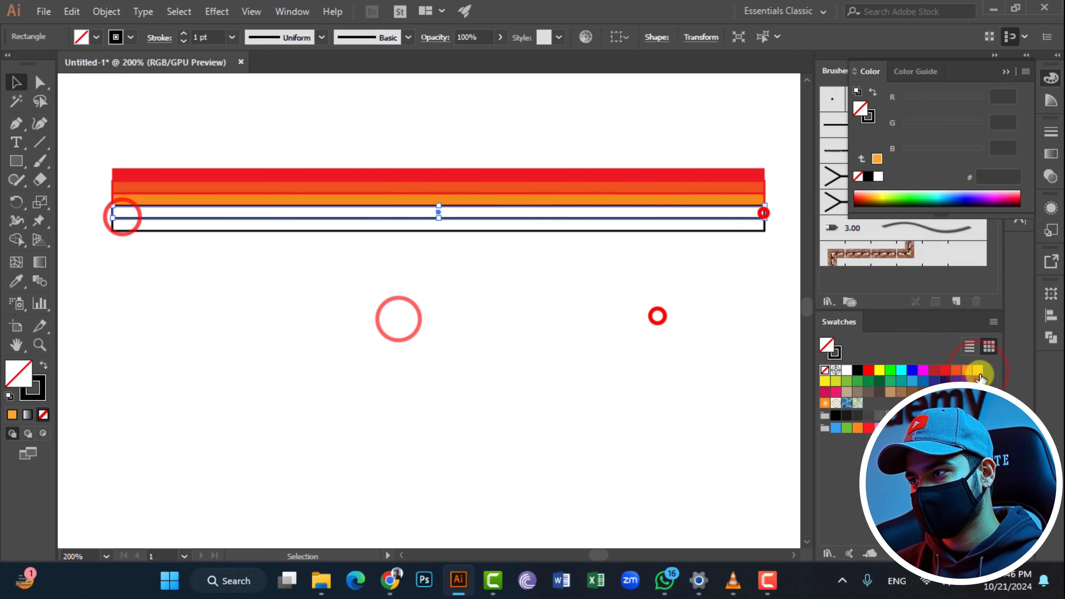
left_click(978, 370)
- Fill the fifth, lowest bar with yellow
left_click(721, 372)
left_click(718, 227)
left_click(824, 382)
left_click(965, 124)
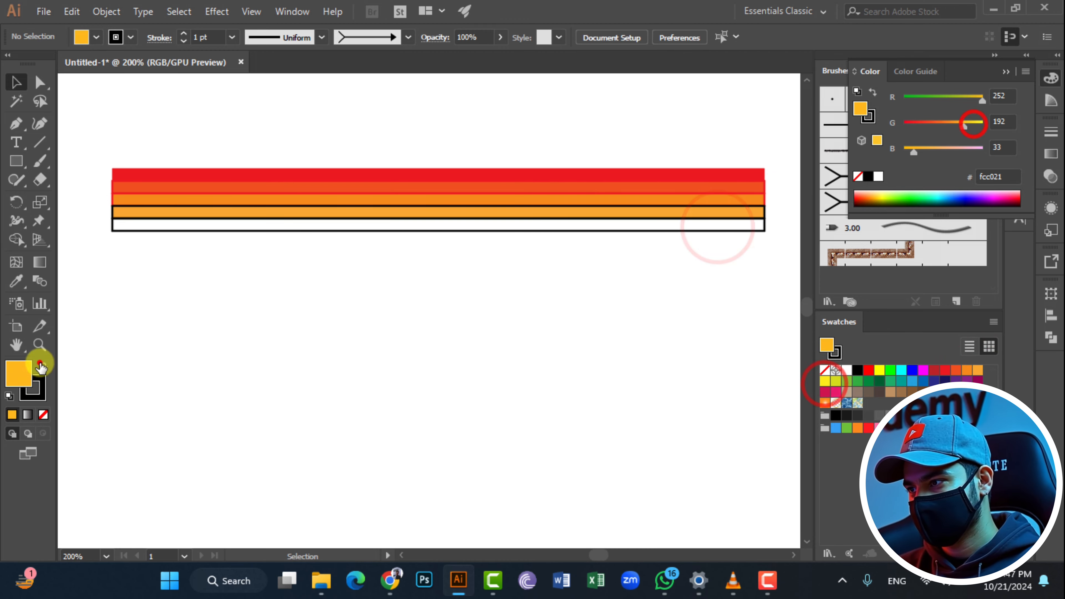
left_click(41, 363)
left_click(277, 370)
left_click_drag(85, 228, 126, 228)
left_click(824, 381)
- Remove the stroke from all five bars at once and deselect them
left_click(635, 100)
left_click_drag(169, 105, 445, 447)
left_click(34, 390)
left_click(43, 414)
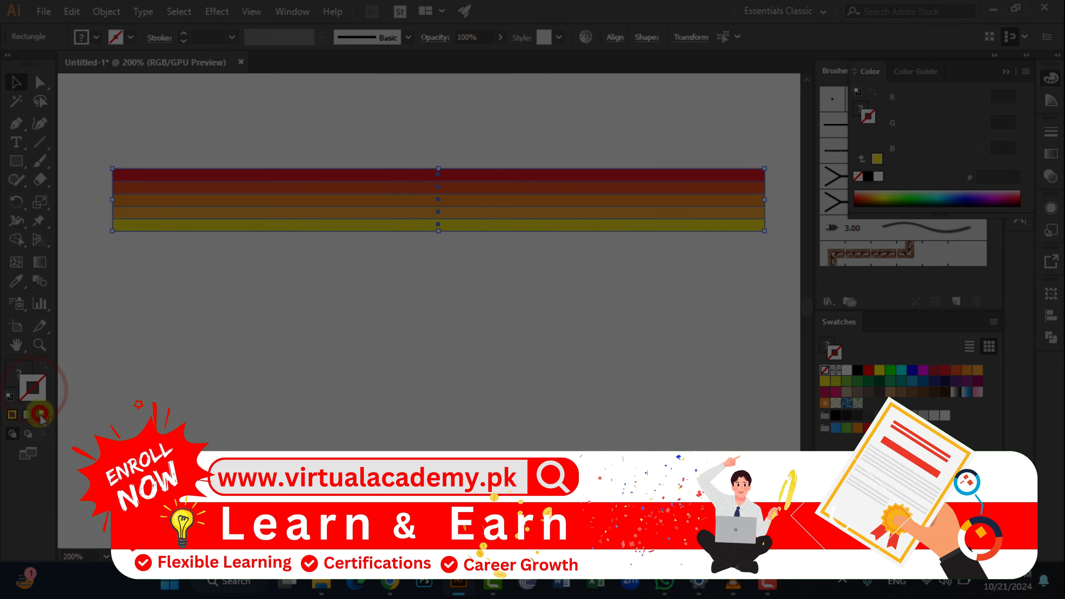
left_click(263, 418)
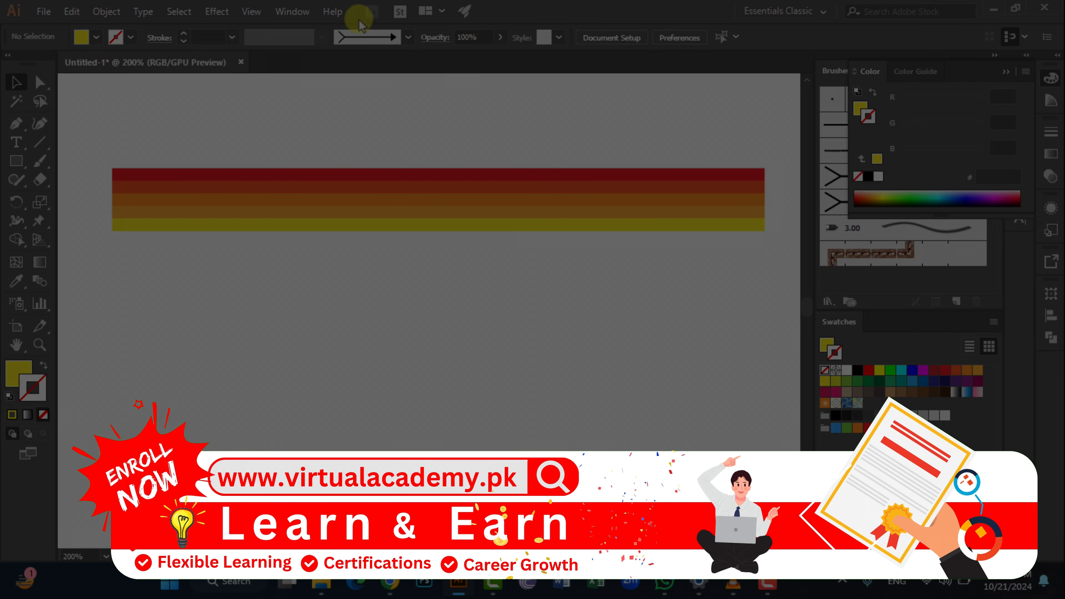
- Stretch the whole stack of five bars horizontally to the right so it becomes longer at the same height
scroll(268, 224, "down", 2)
scroll(355, 236, "down", 1)
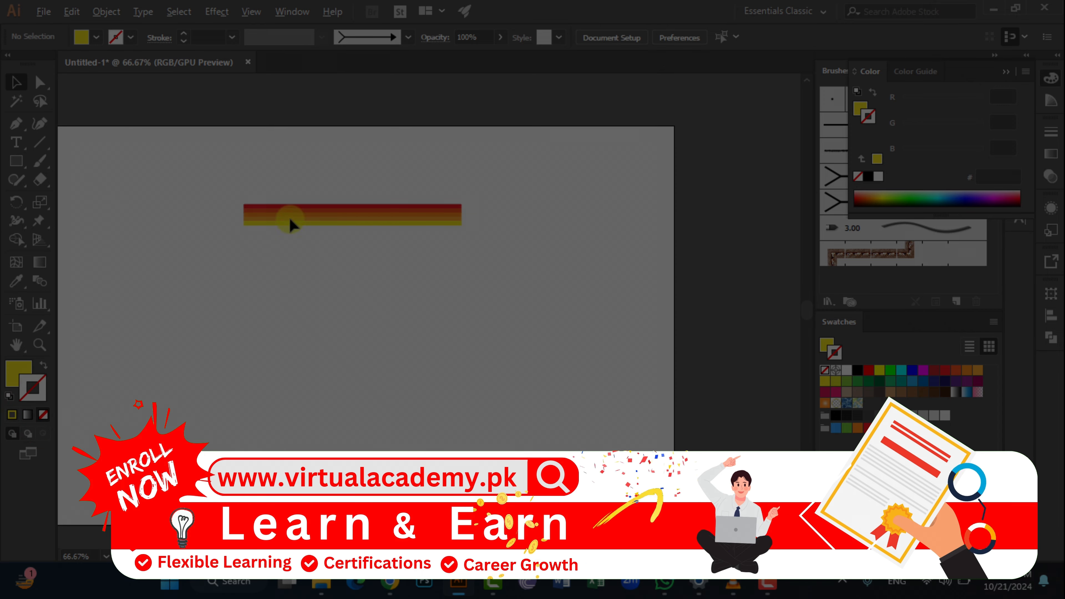
left_click_drag(216, 185, 423, 312)
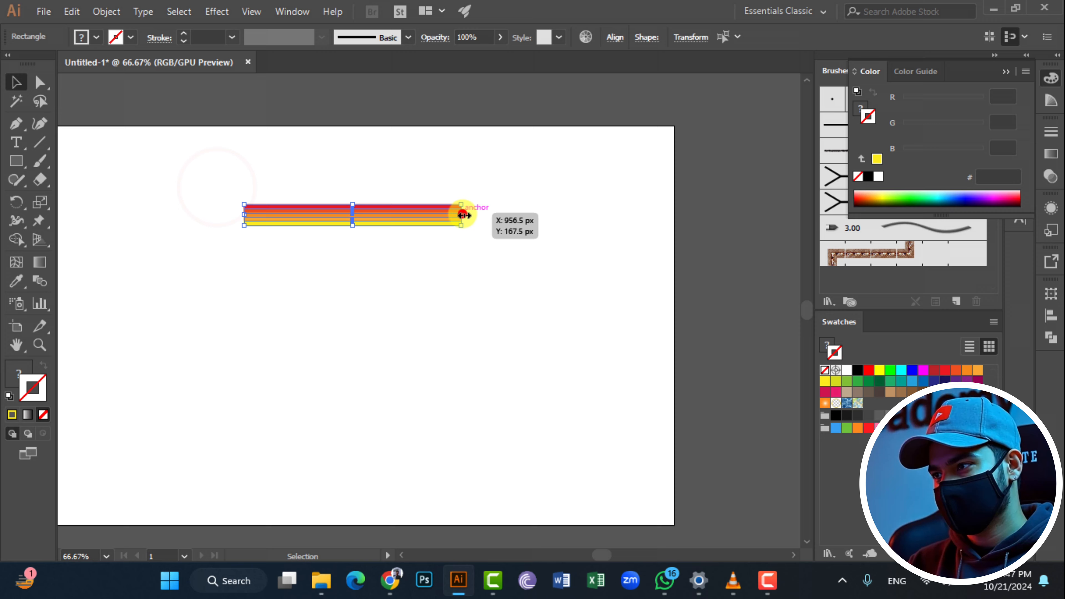
left_click_drag(463, 215, 518, 216)
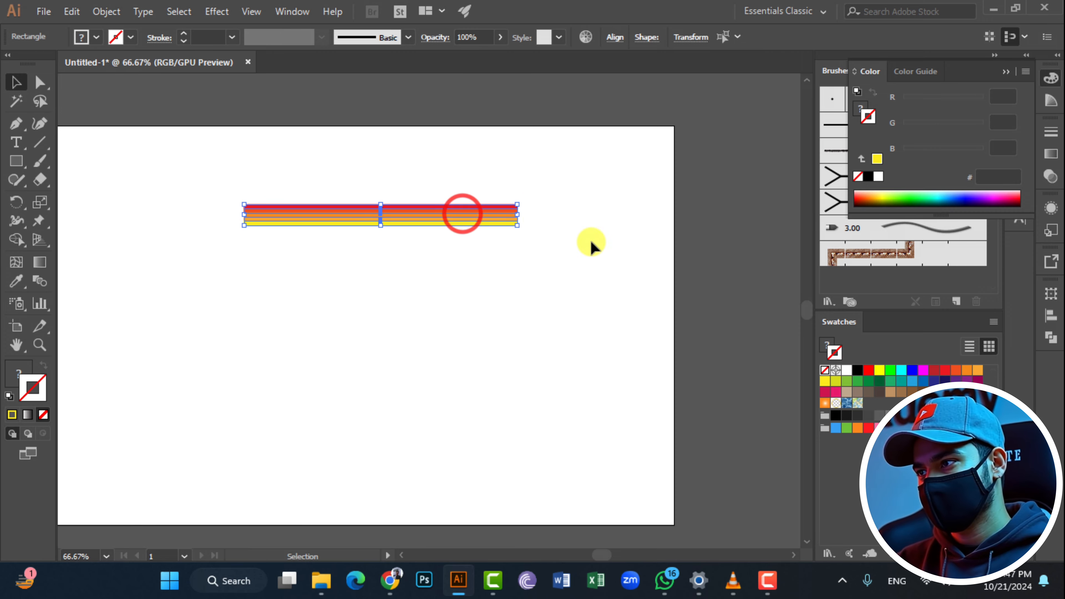
left_click(642, 257)
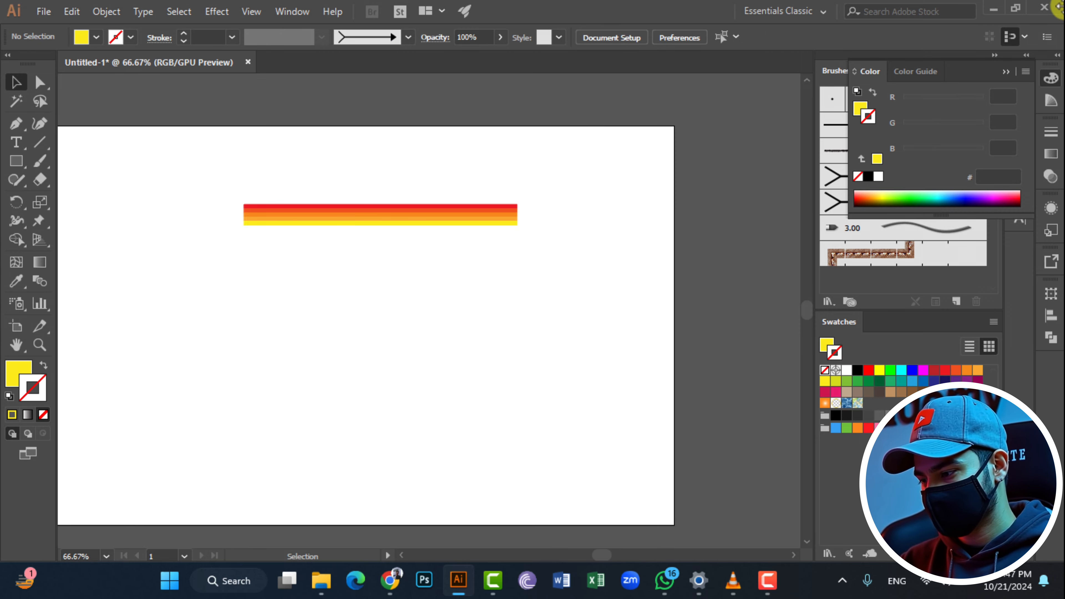
- Create a new art brush from the five striped bars, keeping the default options such as Stretch to Fit Stroke Length
left_click(1008, 71)
mouse_move(292, 138)
left_mouse_down()
mouse_move(442, 241)
mouse_move(418, 218)
mouse_move(834, 245)
mouse_move(949, 274)
left_mouse_up()
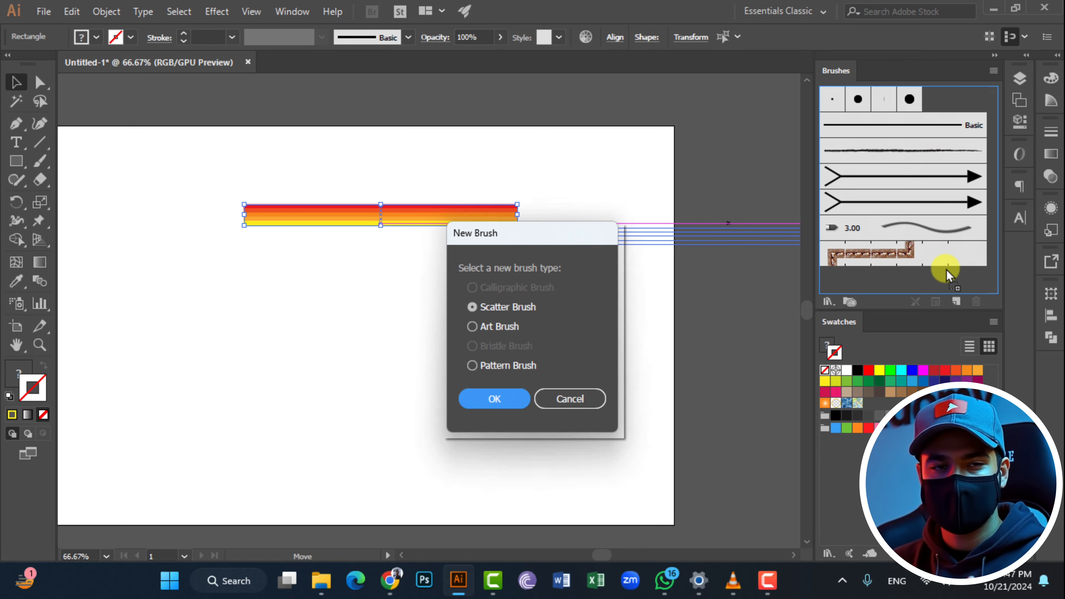
left_click(488, 327)
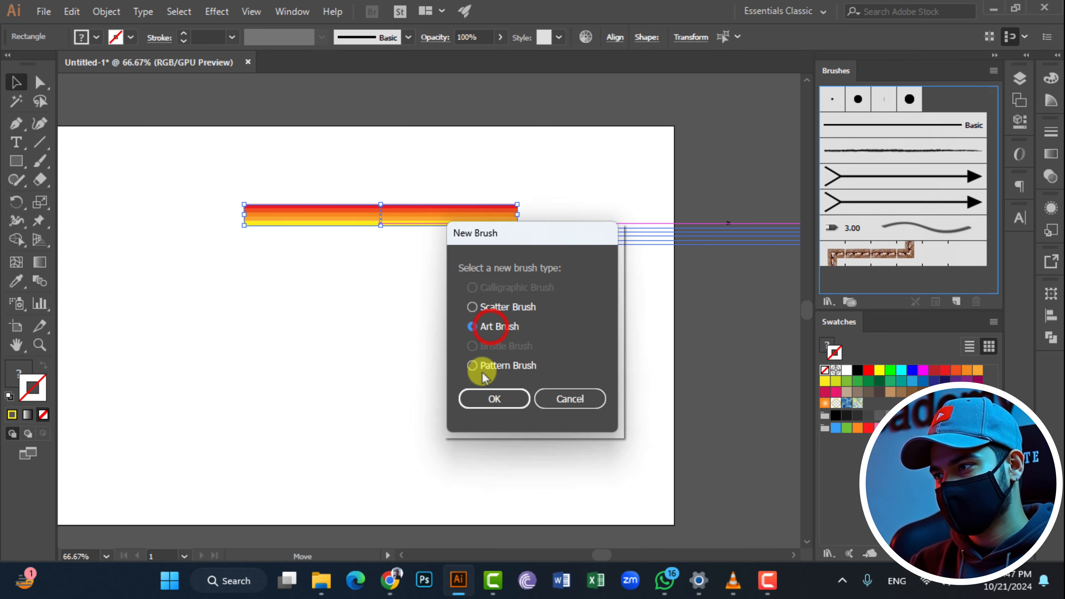
left_click(479, 399)
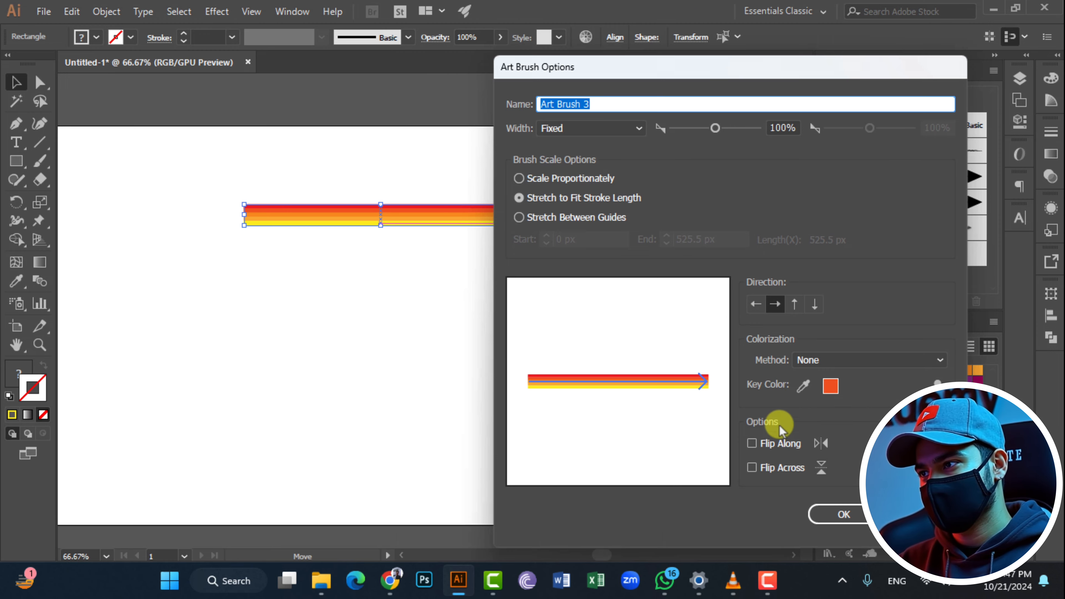
left_click(835, 516)
left_click(149, 153)
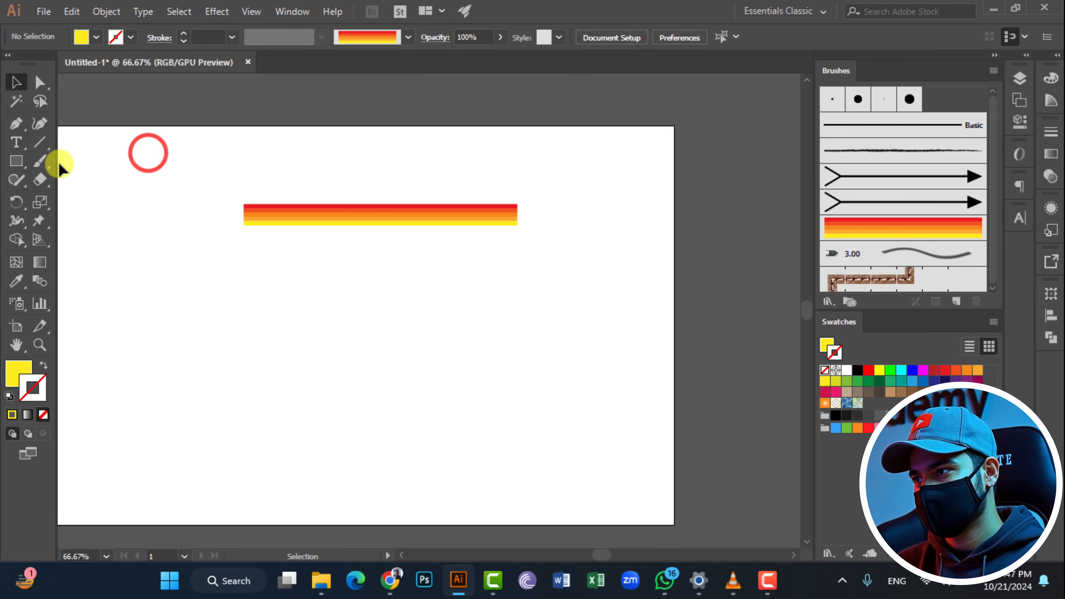
- Paint several curved test strokes across the artboard with the striped art brush
left_click(40, 160)
mouse_move(112, 274)
left_mouse_down()
mouse_move(385, 397)
mouse_move(454, 391)
left_mouse_up()
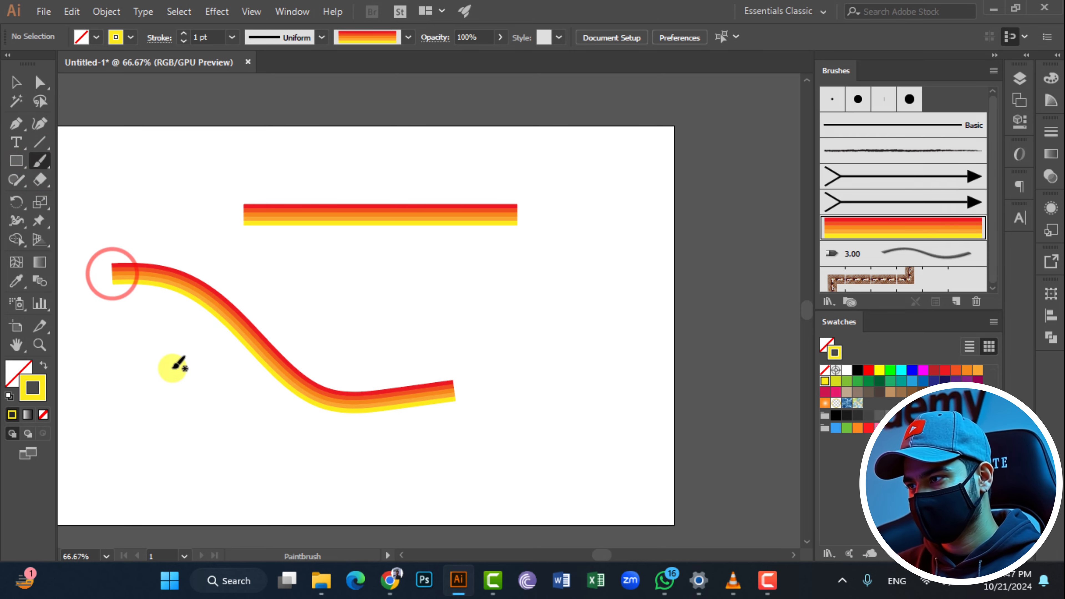
left_click_drag(150, 377, 291, 458)
mouse_move(554, 302)
left_mouse_down()
mouse_move(541, 422)
mouse_move(376, 456)
left_mouse_up()
left_click_drag(600, 246, 362, 280)
left_click_drag(183, 184, 394, 145)
left_click_drag(567, 148, 651, 289)
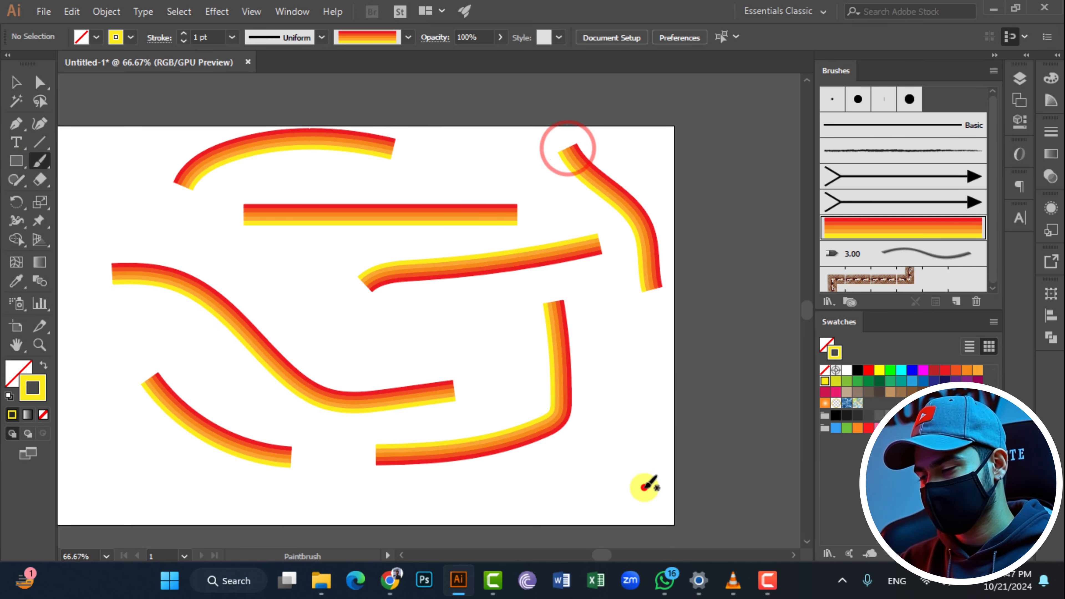
left_click_drag(644, 486, 405, 530)
left_click_drag(110, 450, 143, 514)
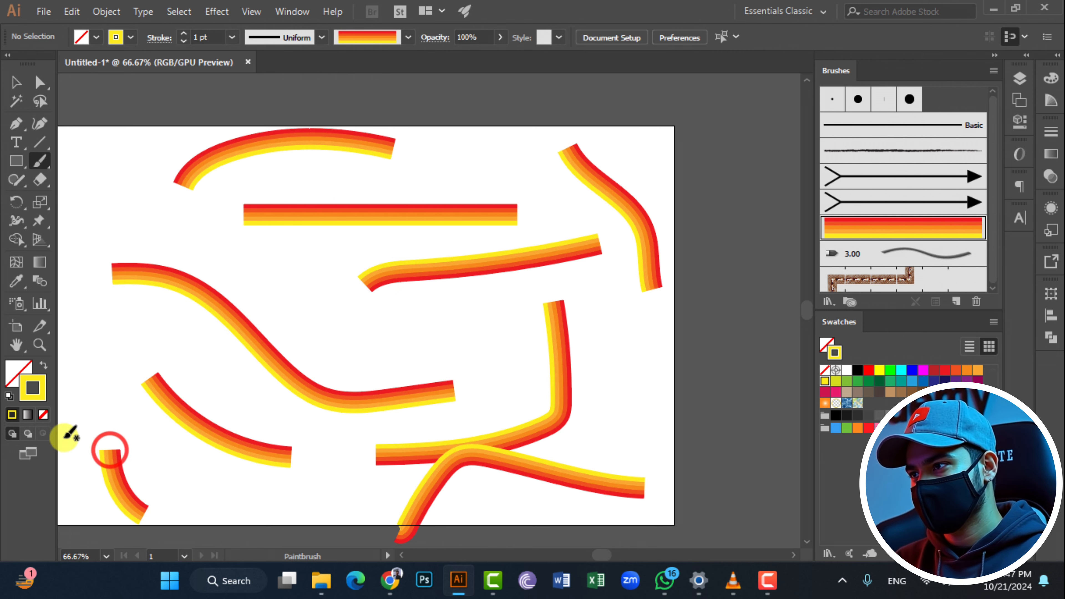
left_click_drag(71, 376, 152, 352)
- Undo all the test brush strokes, leaving only the original striped bars
key("ctrl+z")
key("ctrl+z")
key("ctrl+z")
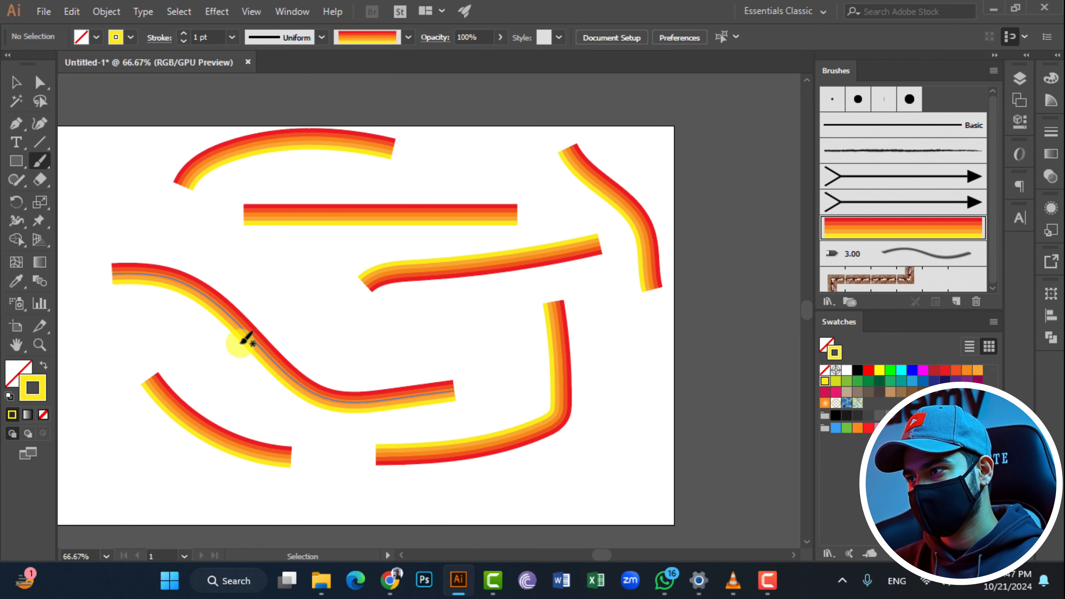
key("ctrl+z")
key("ctrl+z")
key("ctrl+z")
key("ctrl+z")
key("ctrl+z")
key("ctrl+z")
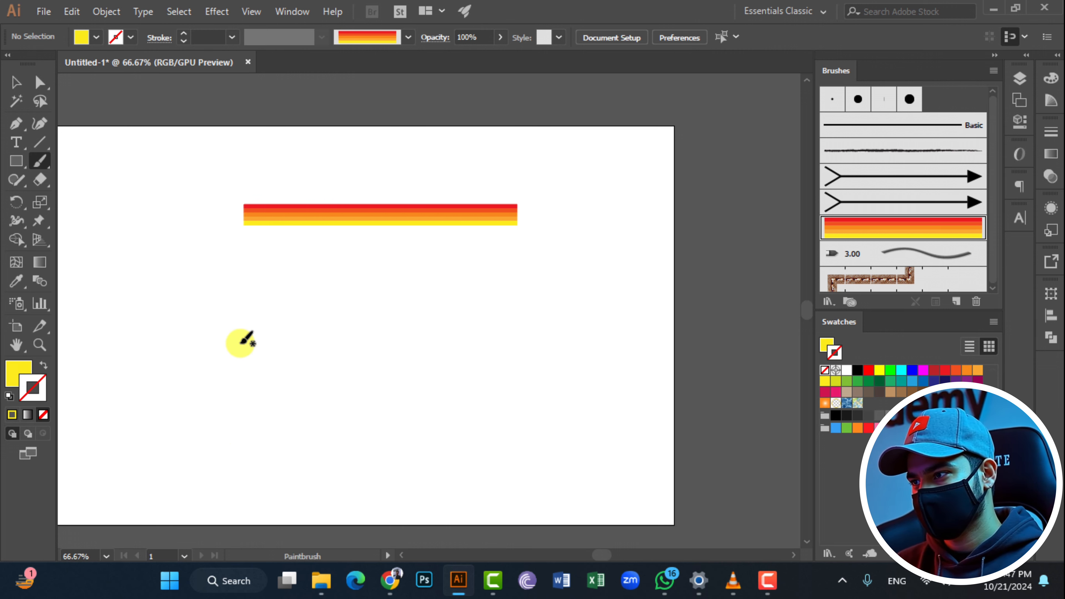
- Draw a 410 px circle below the striped bars with a yellow stroke and no fill
left_click_drag(17, 161, 54, 199)
left_click_drag(349, 331, 455, 439)
left_click(16, 82)
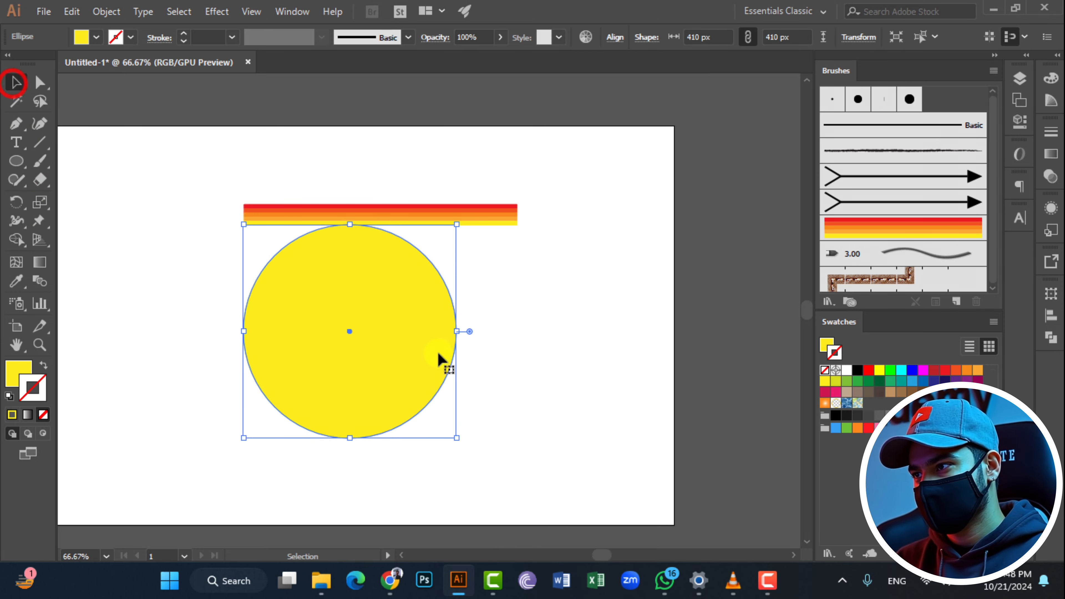
left_click_drag(369, 318, 431, 388)
left_click(44, 365)
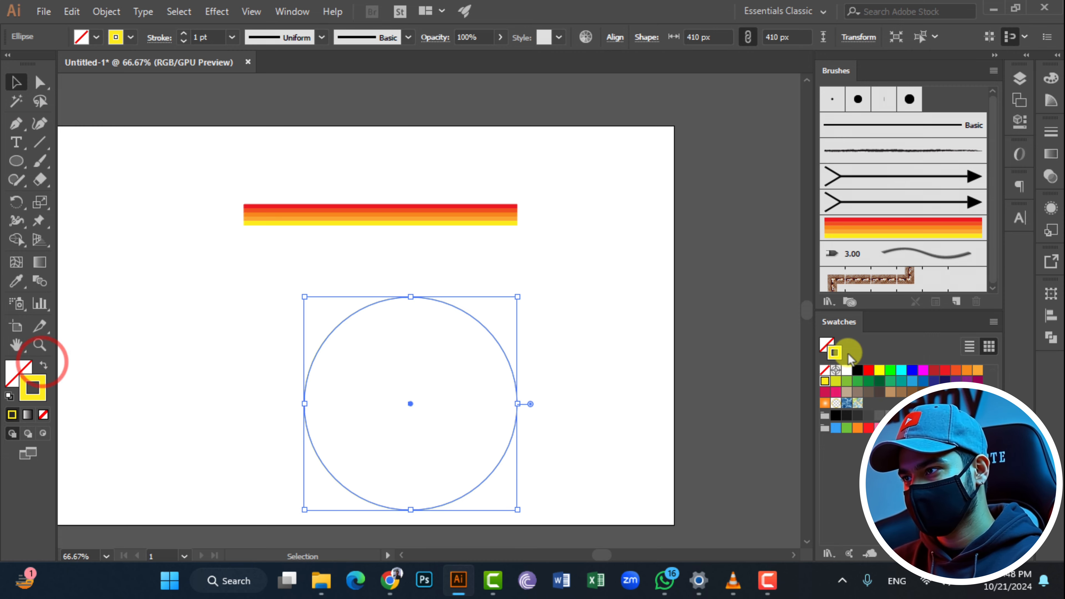
- Apply the striped art brush to the circle's outline and move the circle to the left part of the artboard
left_click(848, 238)
left_click(613, 252)
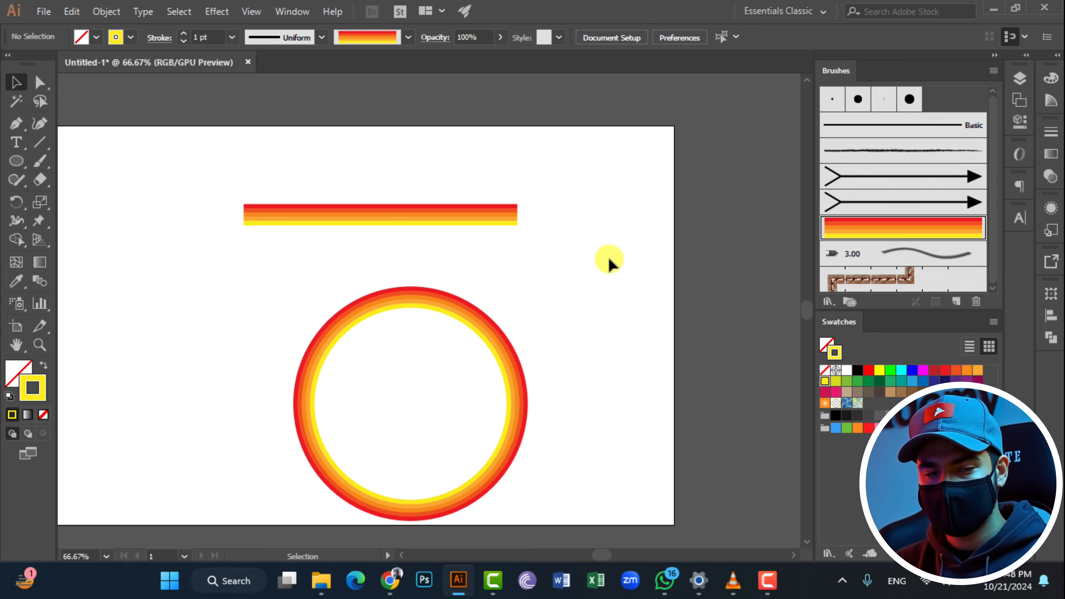
left_click_drag(480, 324, 277, 279)
- Draw a five-pointed star outline to the right of the striped circle
left_click_drag(16, 172, 93, 231)
left_click_drag(475, 335, 520, 423)
key("Up")
key("Up")
left_click(17, 85)
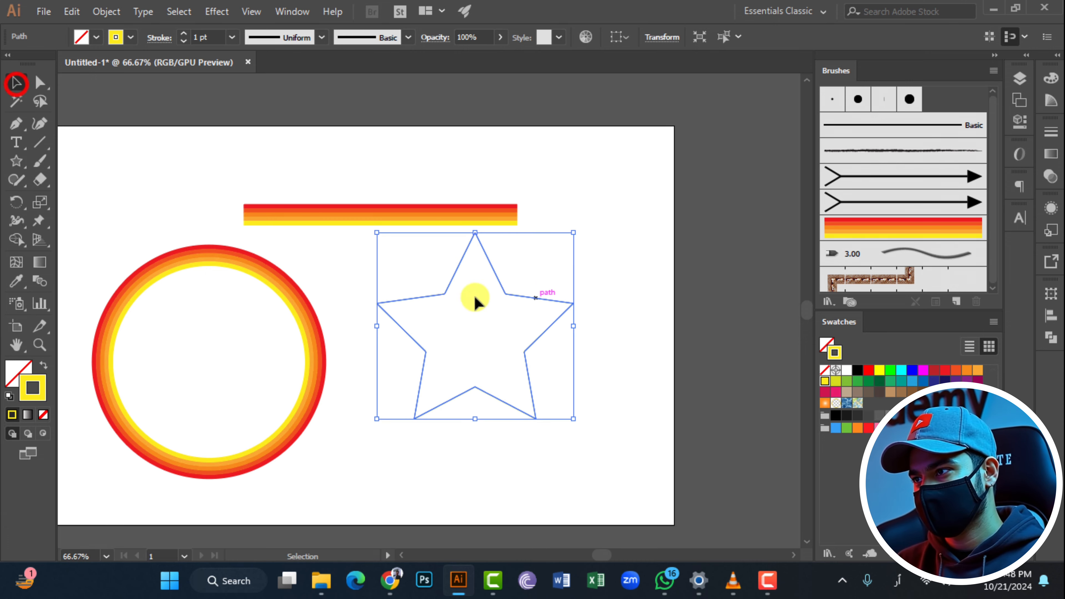
- Apply the striped art brush to the star's outline and move the star slightly down
left_click(923, 228)
left_click(679, 238)
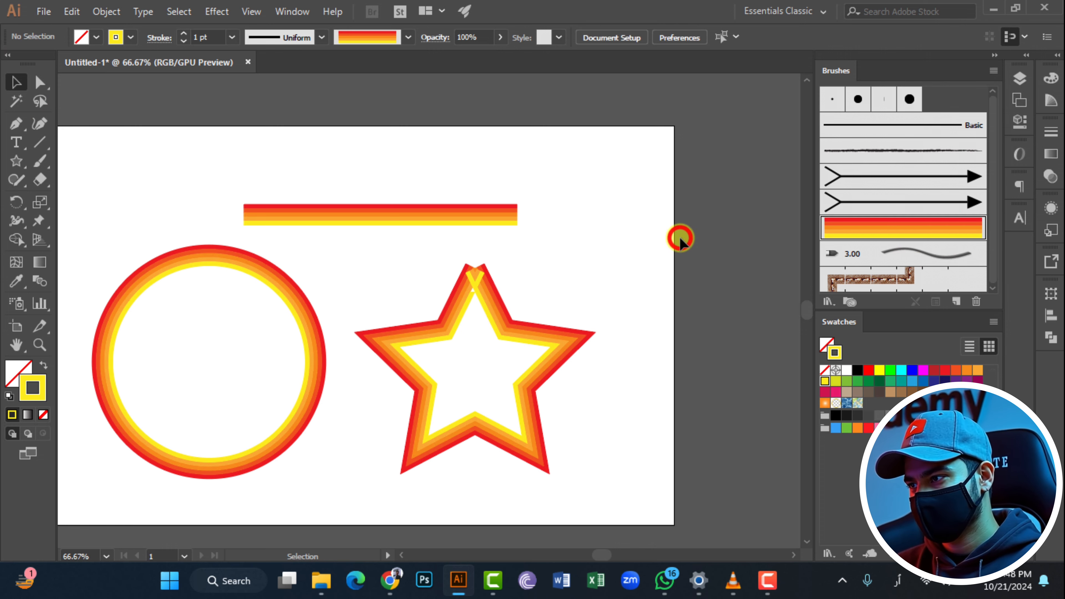
left_click_drag(473, 279, 481, 311)
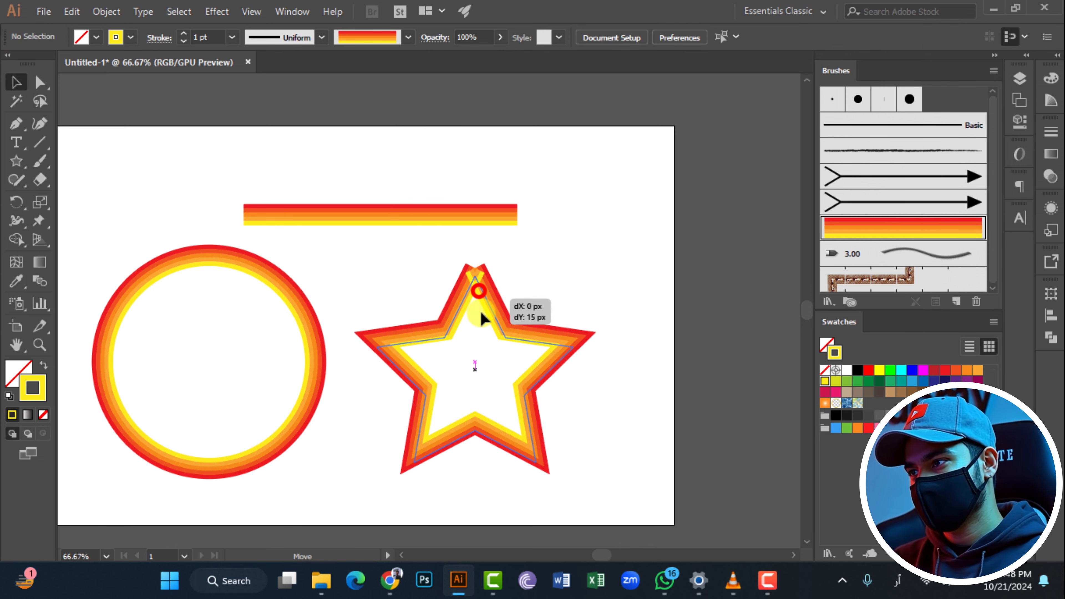
left_click(602, 255)
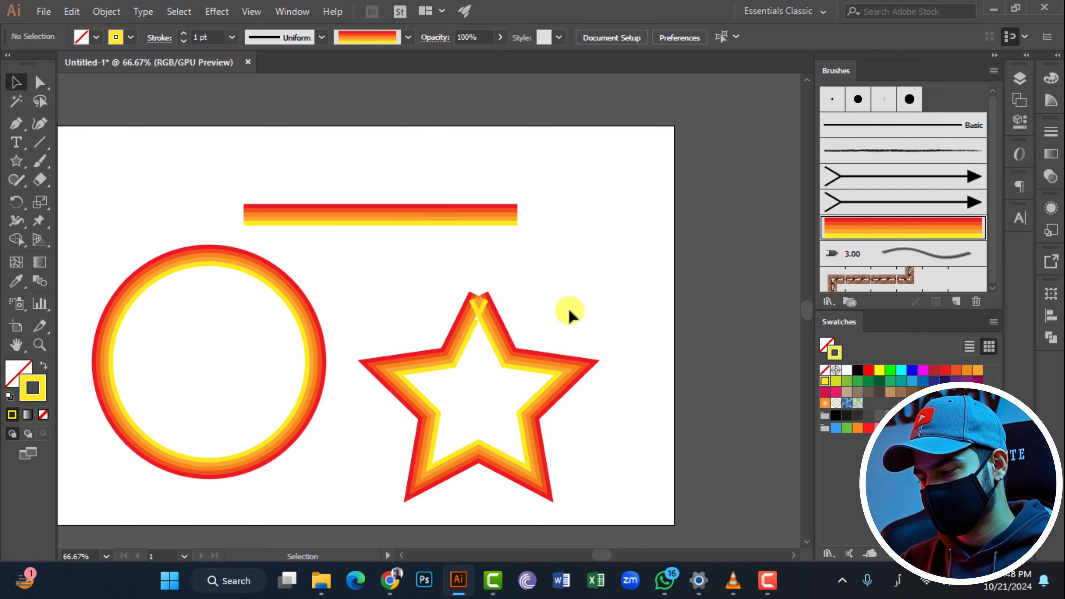
- Delete the striped star
left_click(494, 331)
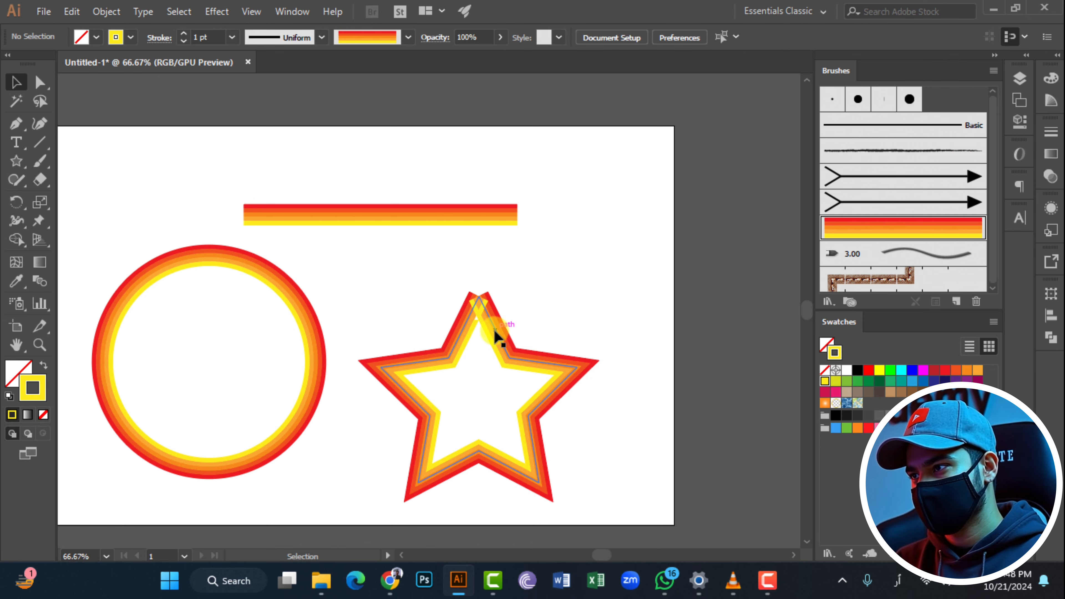
left_click(631, 292)
left_click(544, 398)
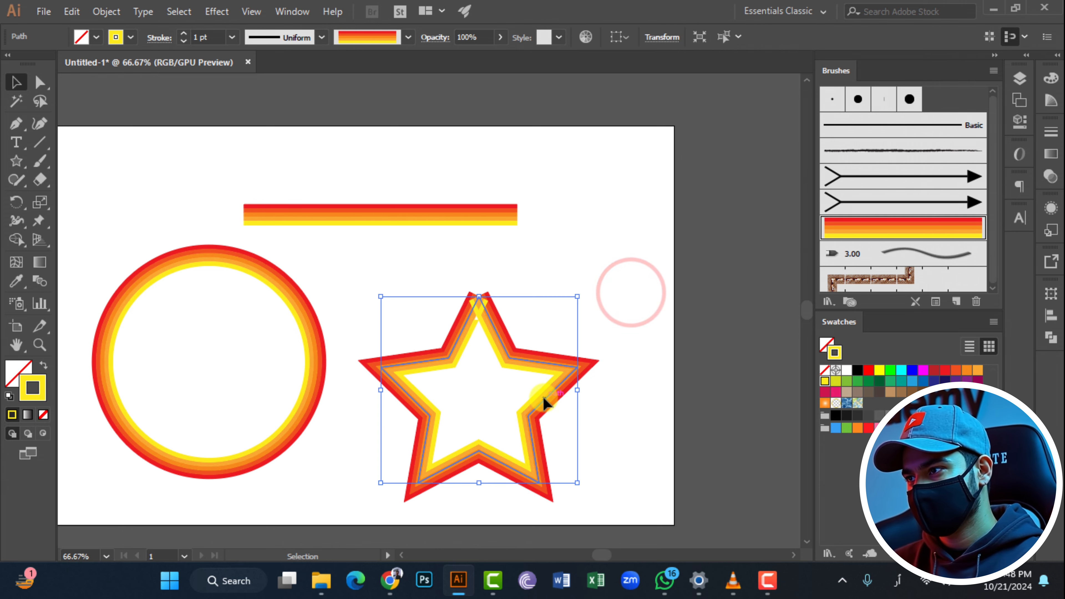
key("Delete")
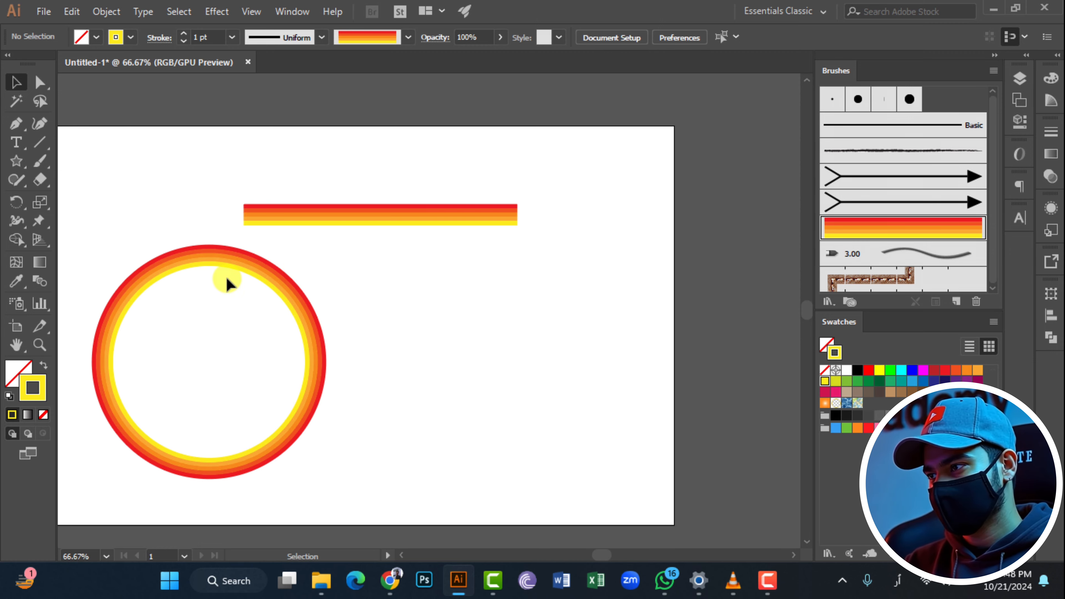
- Change the striped art brush's colorization method to Tints with preview on, and apply it to the existing circle stroke
left_click(259, 268)
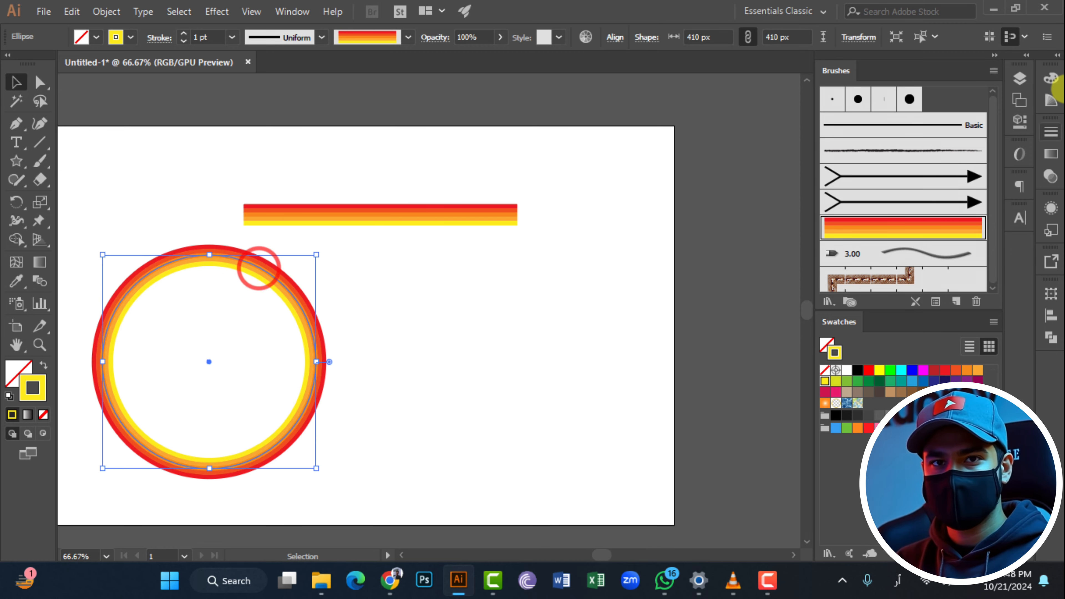
left_click(993, 70)
left_click(928, 334)
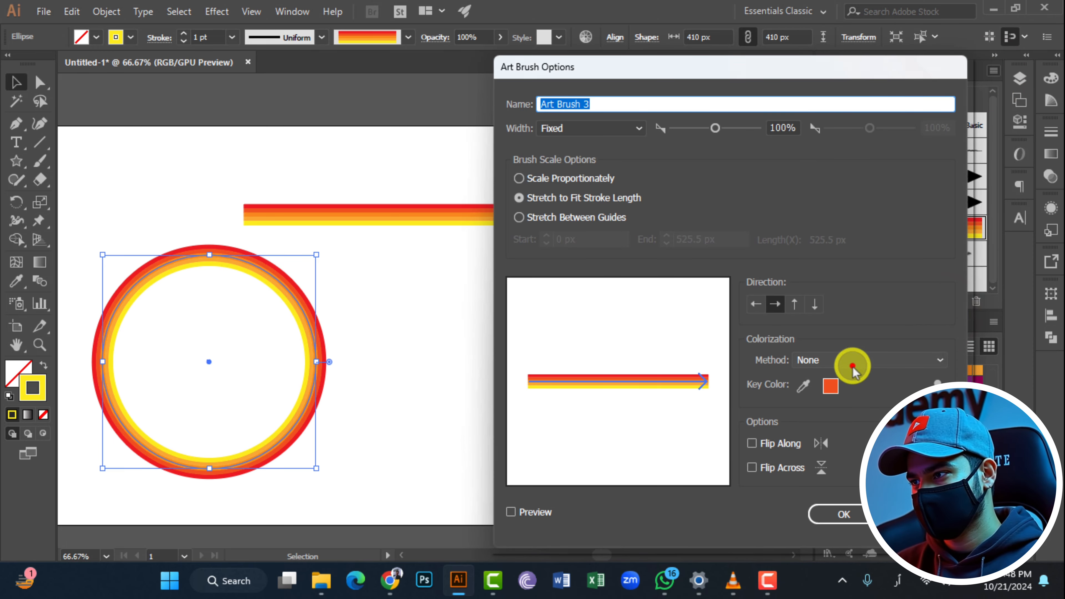
left_click(852, 363)
left_click(851, 396)
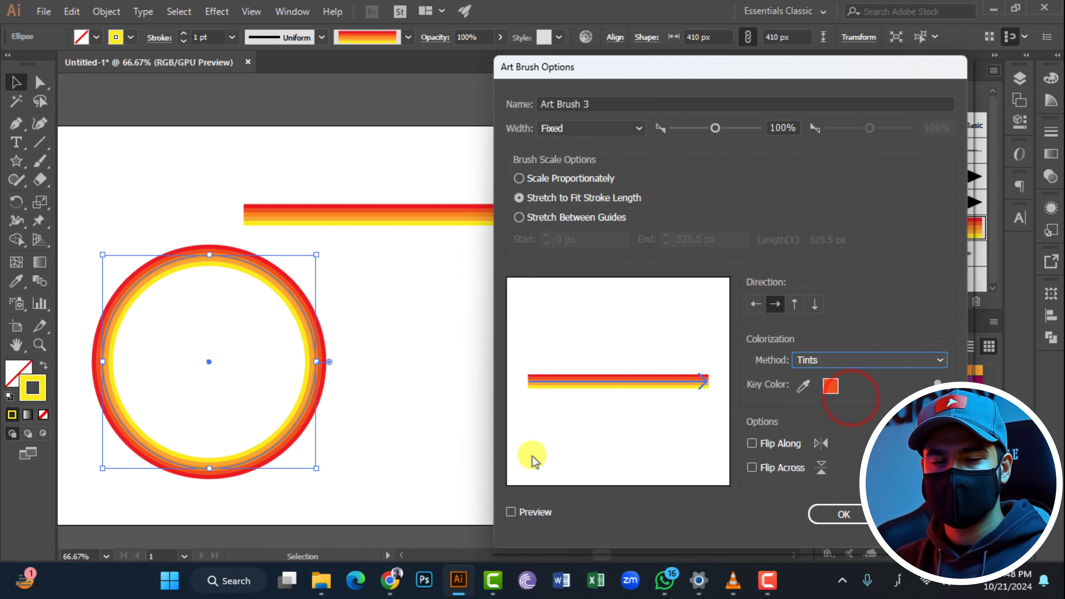
left_click(511, 512)
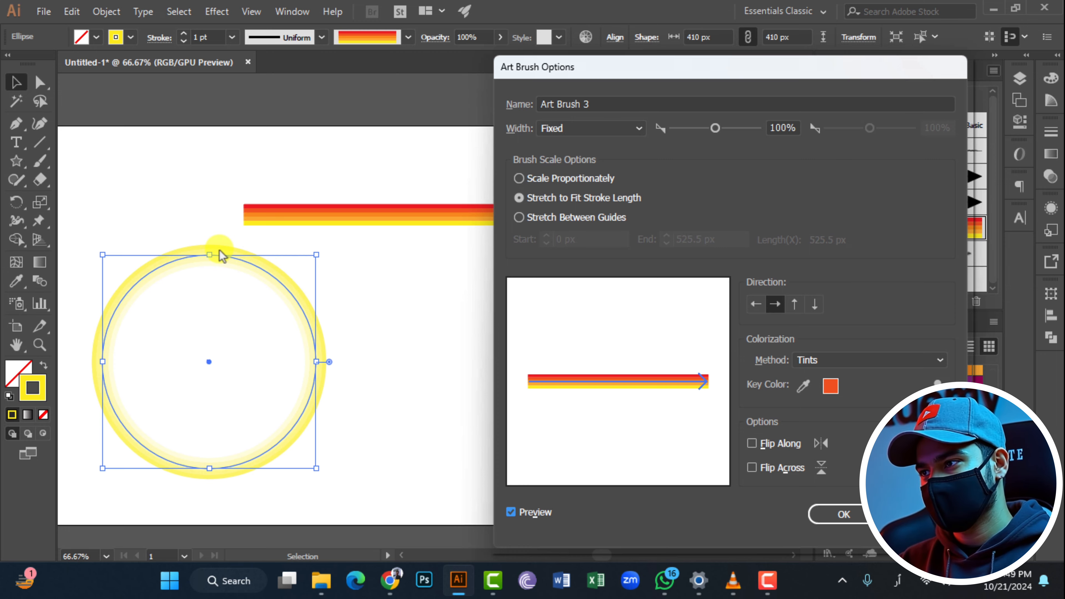
left_click(833, 516)
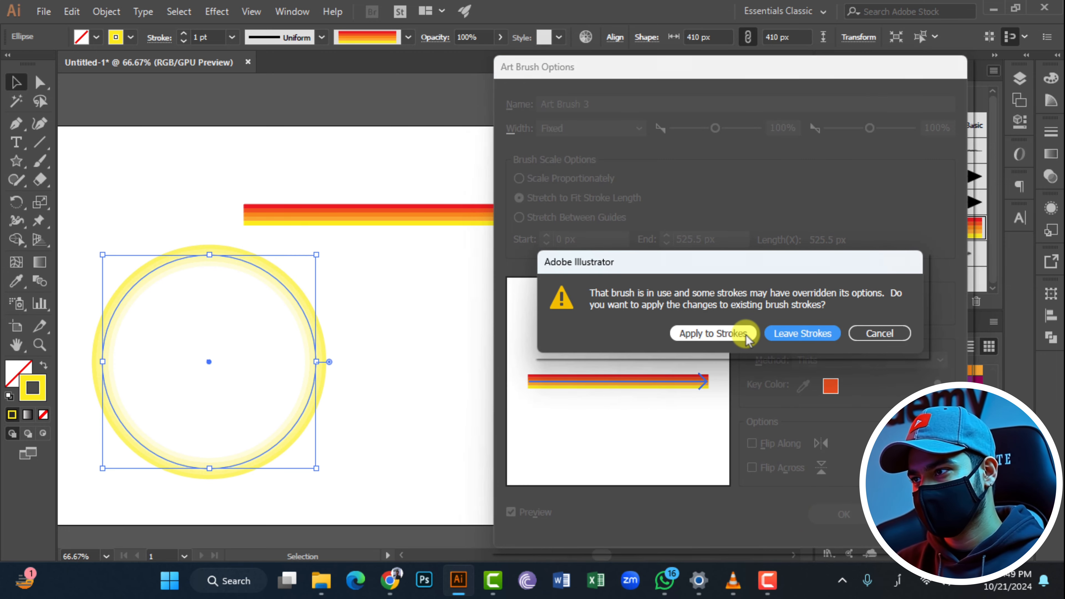
left_click(712, 333)
- Switch the striped brush's colorization to Tints and Shades, apply it to existing strokes, and colour the circle's stroke red
scroll(259, 288, "up", 4)
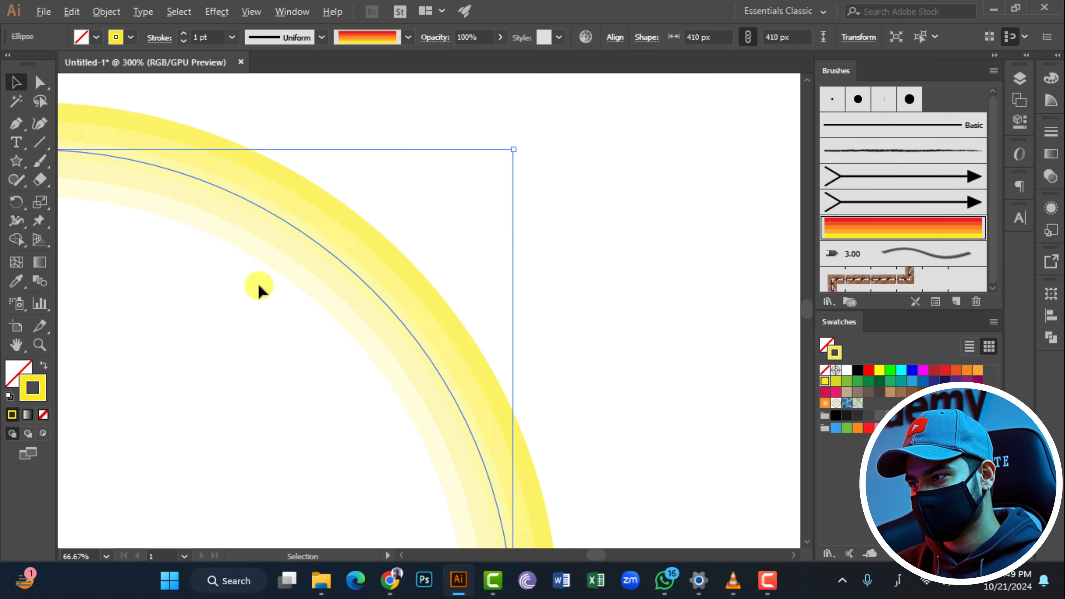
scroll(315, 240, "up", 2)
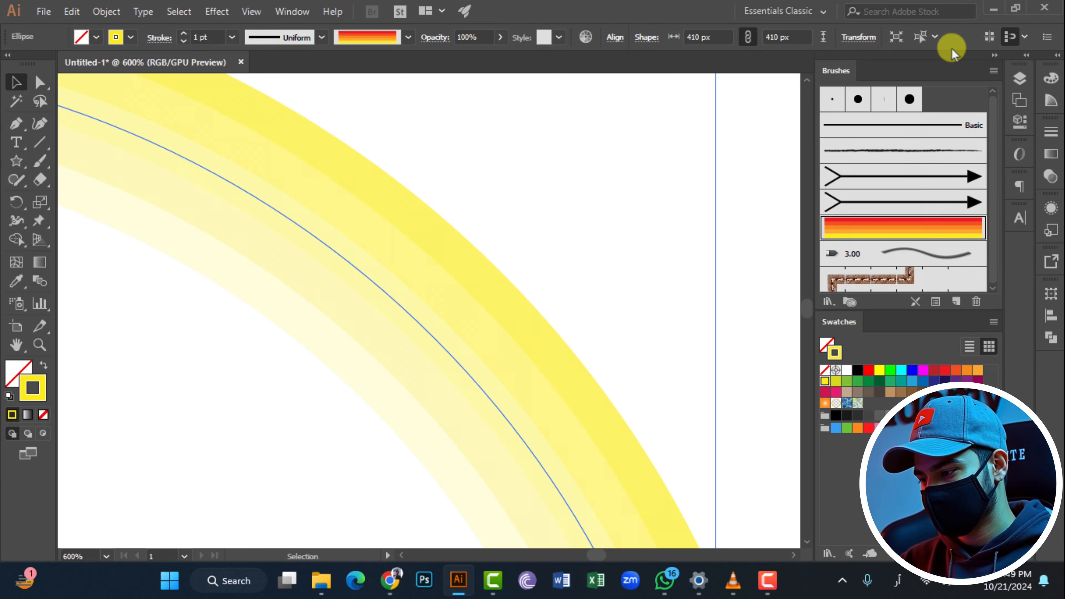
left_click(994, 71)
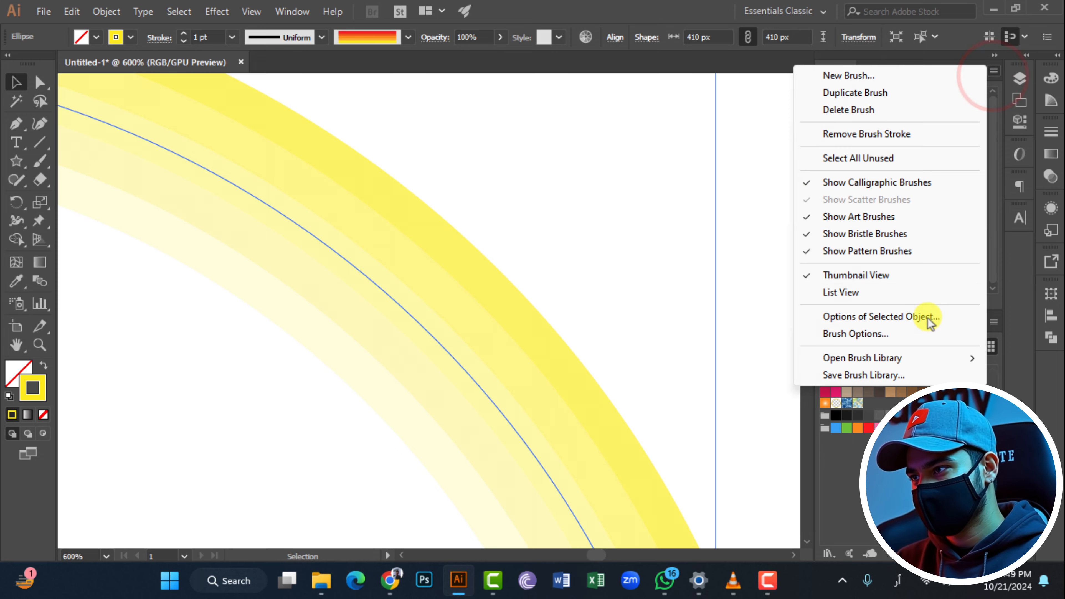
left_click(924, 340)
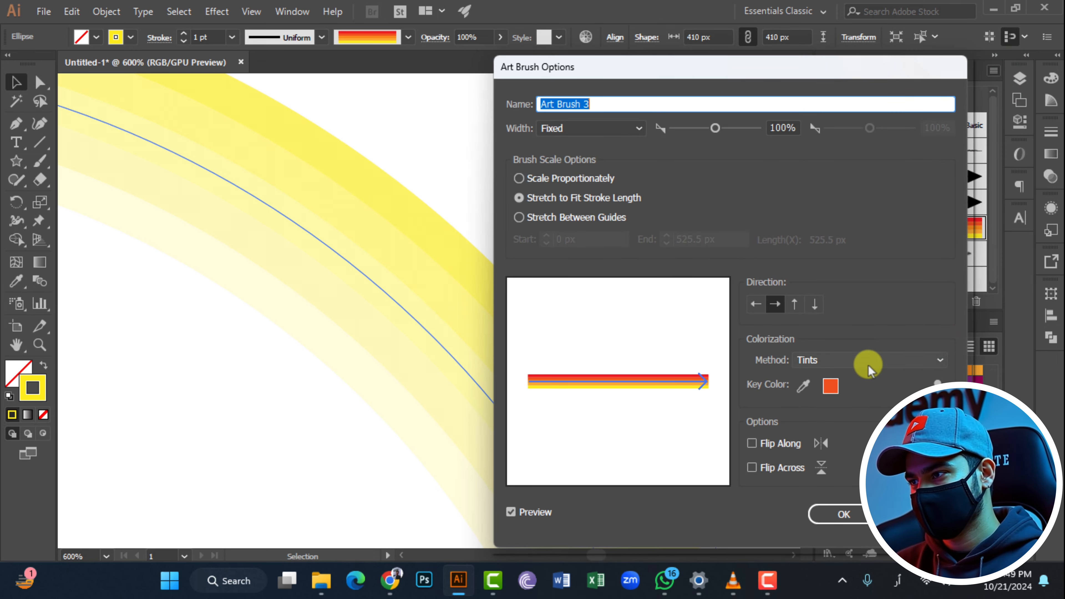
left_click(870, 361)
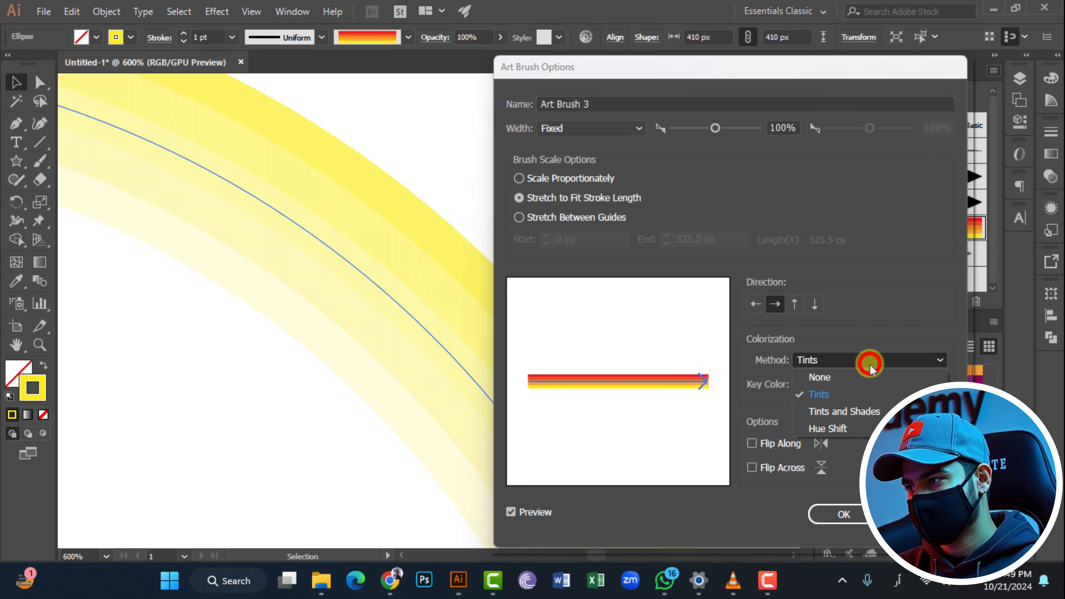
left_click(861, 411)
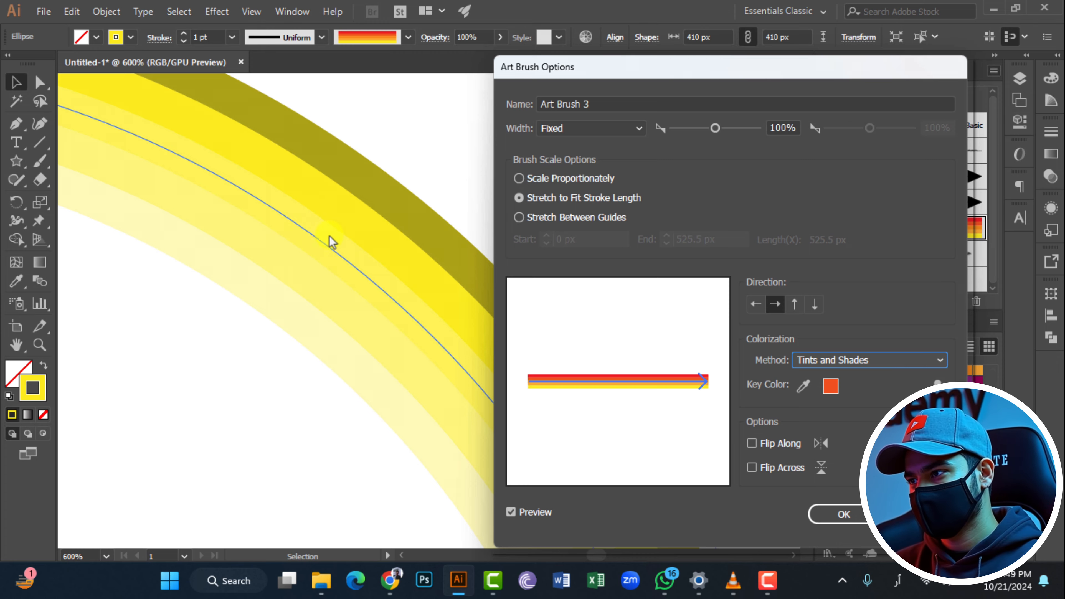
left_click(843, 515)
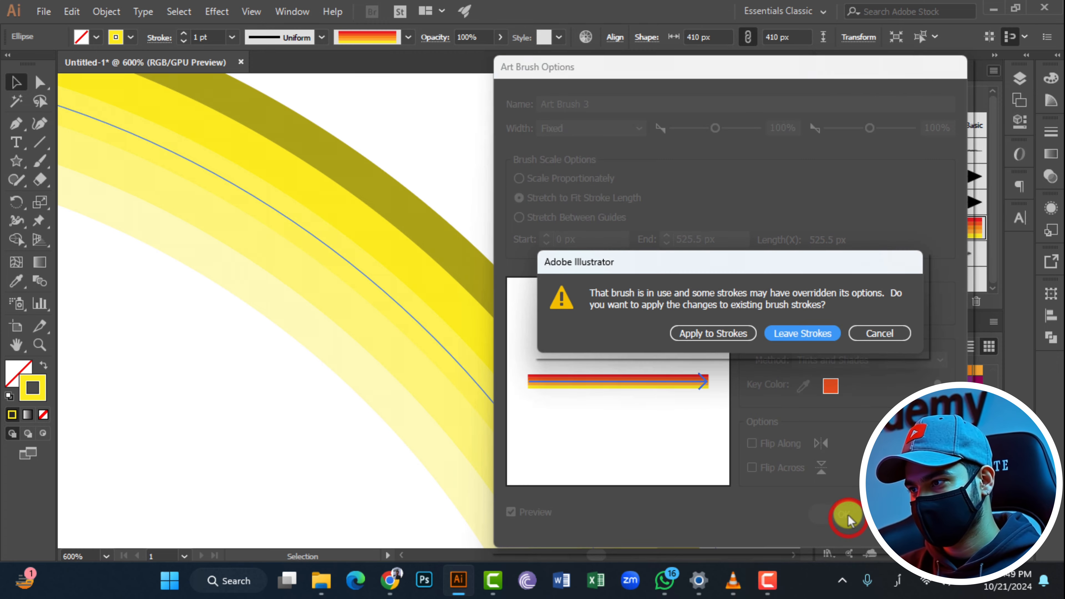
left_click(734, 332)
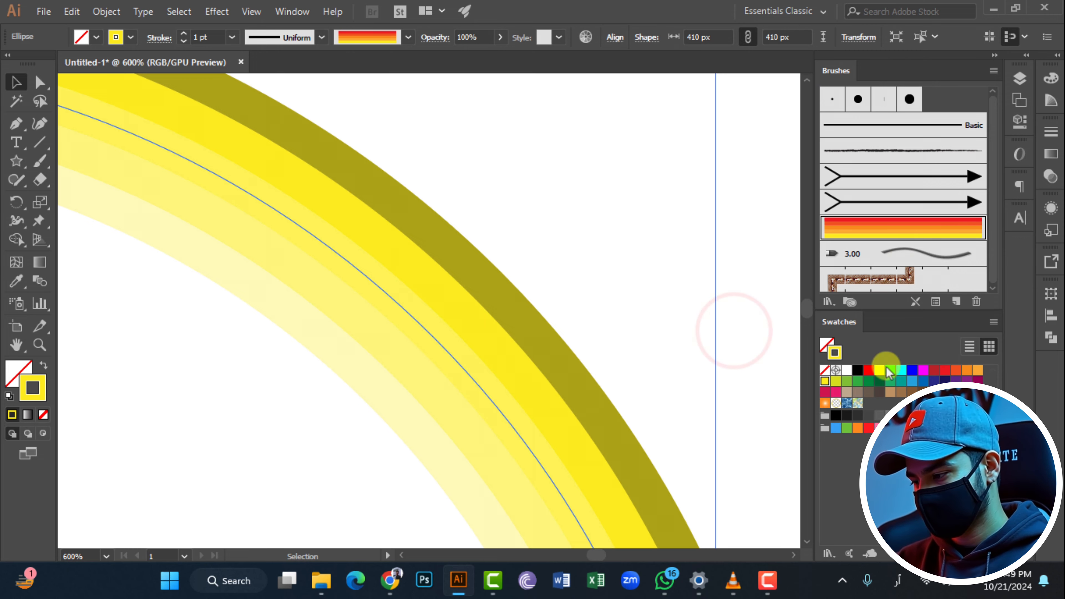
left_click(943, 371)
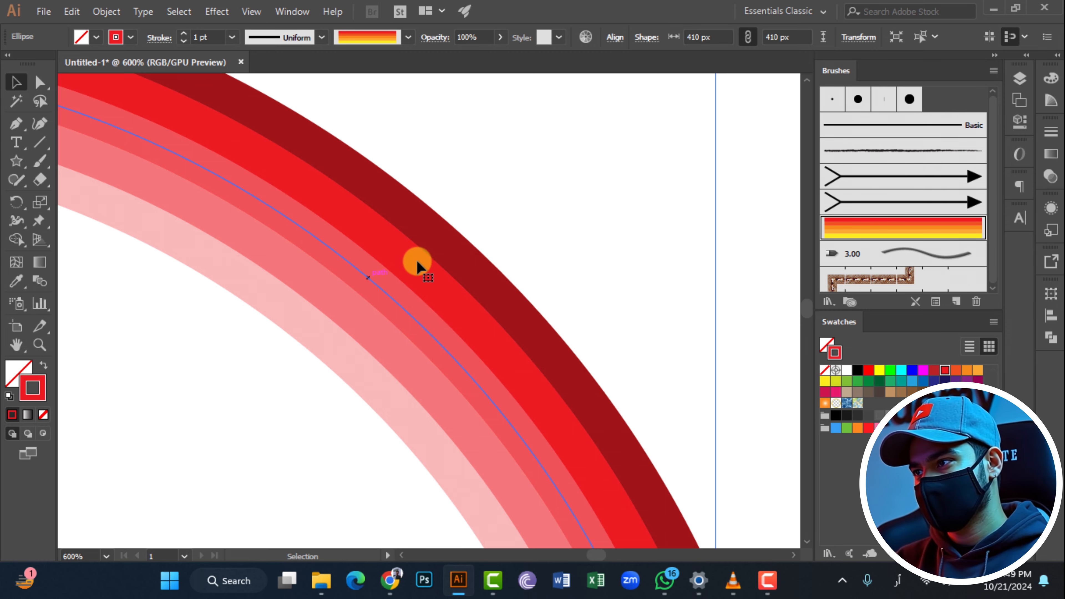
- Set the striped art brush's colorization method to Hue Shift and apply the change to the existing strokes
scroll(424, 294, "down", 4)
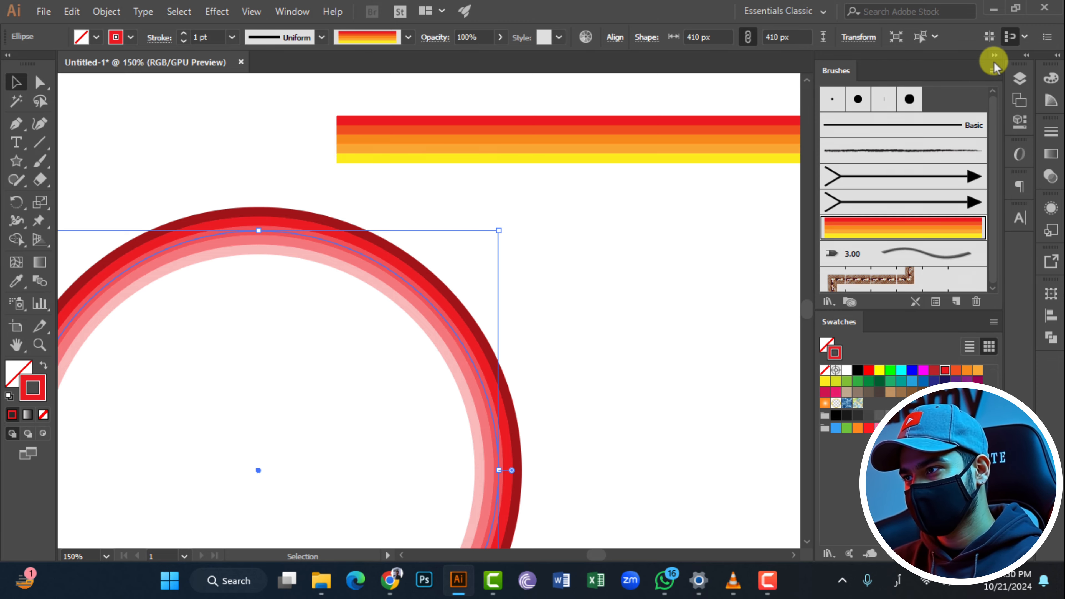
left_click(993, 70)
left_click(882, 342)
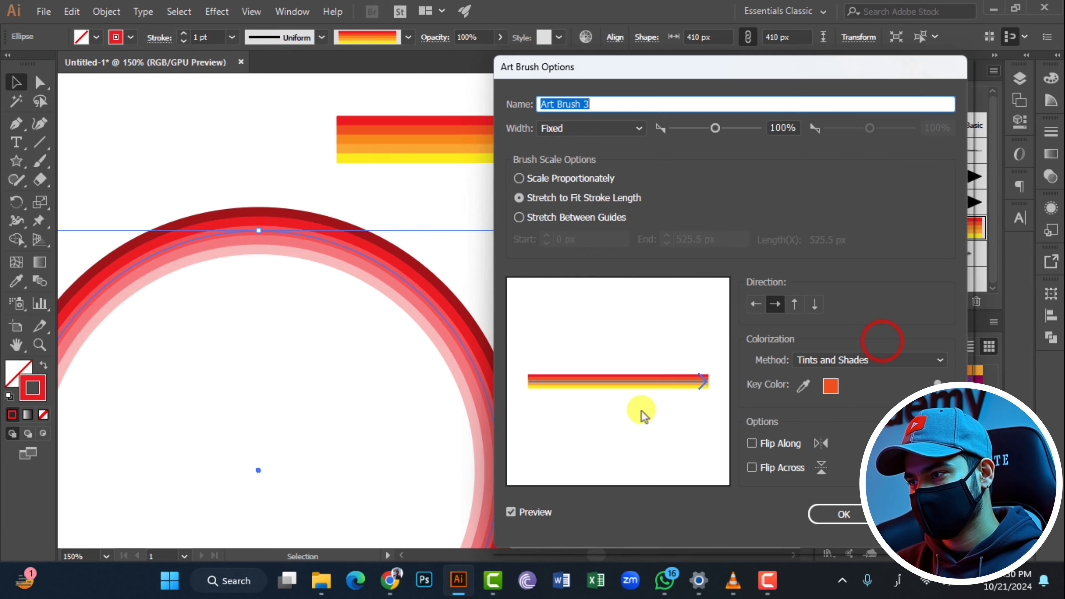
left_click(920, 360)
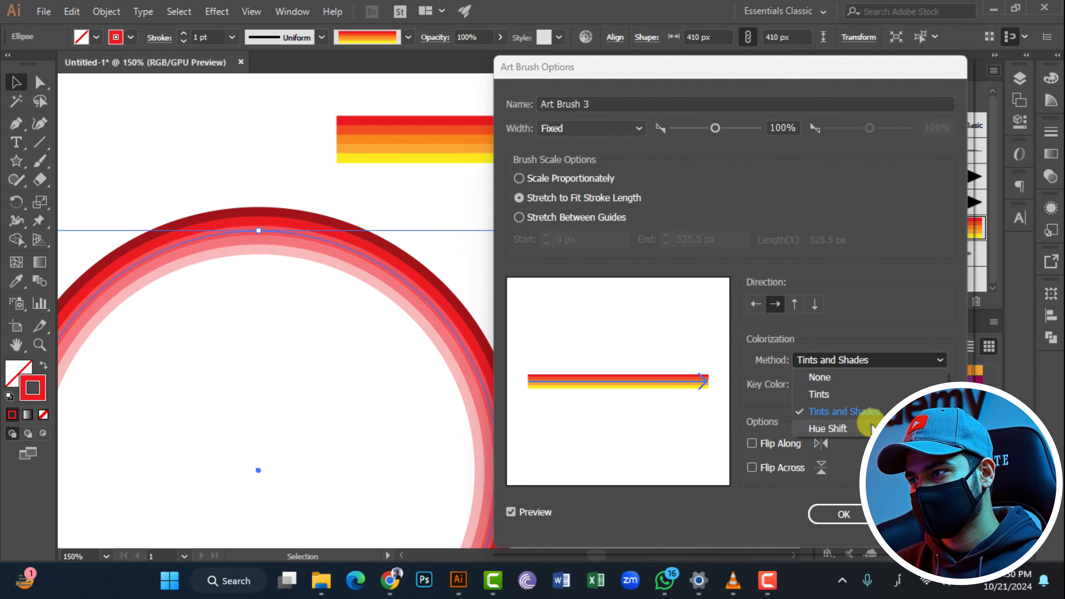
left_click(843, 429)
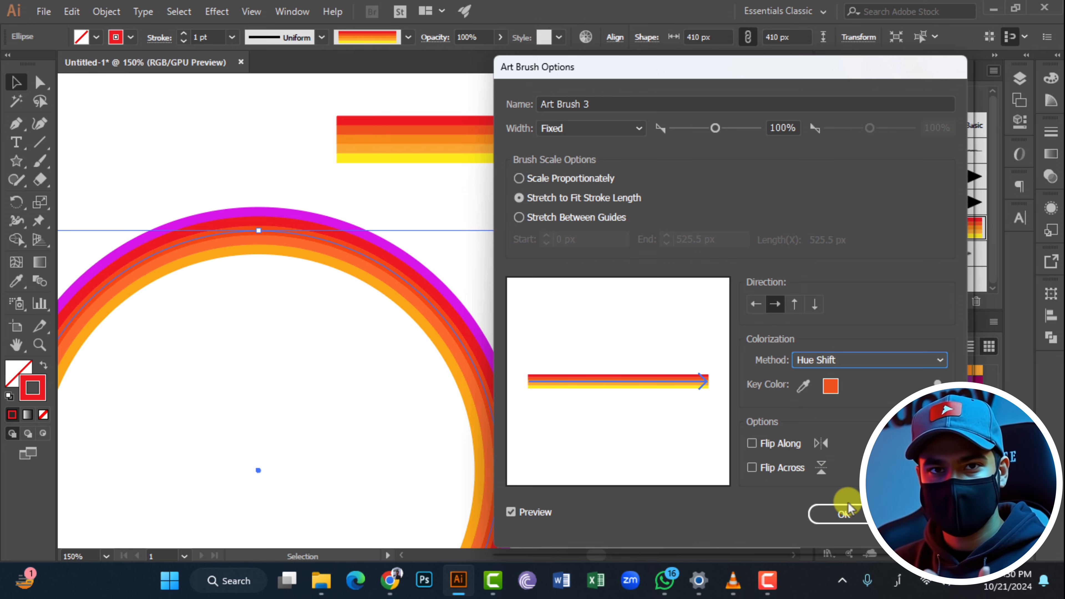
left_click(829, 512)
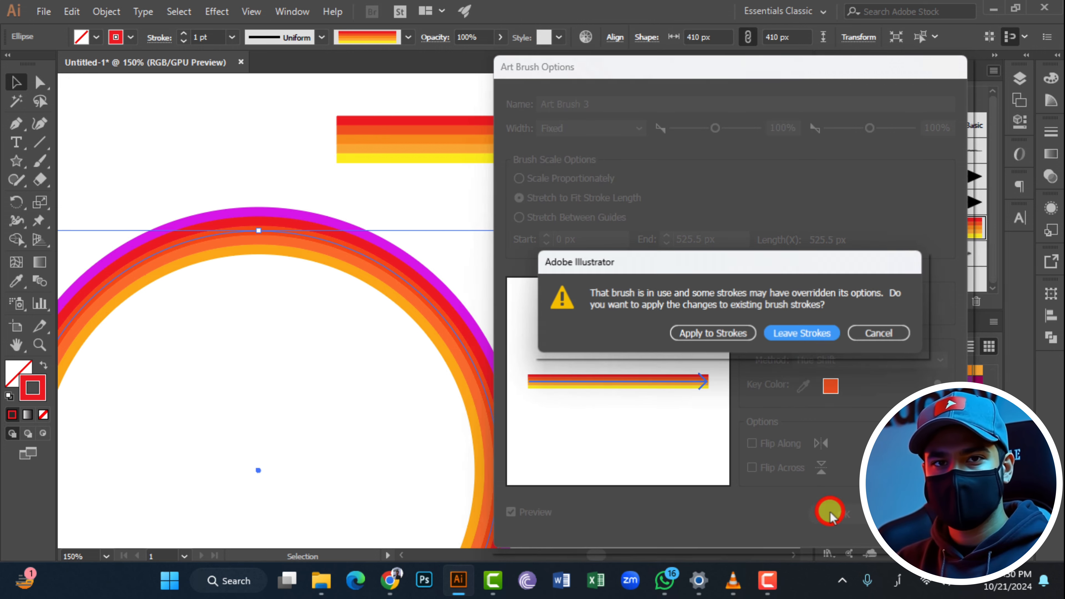
left_click(699, 338)
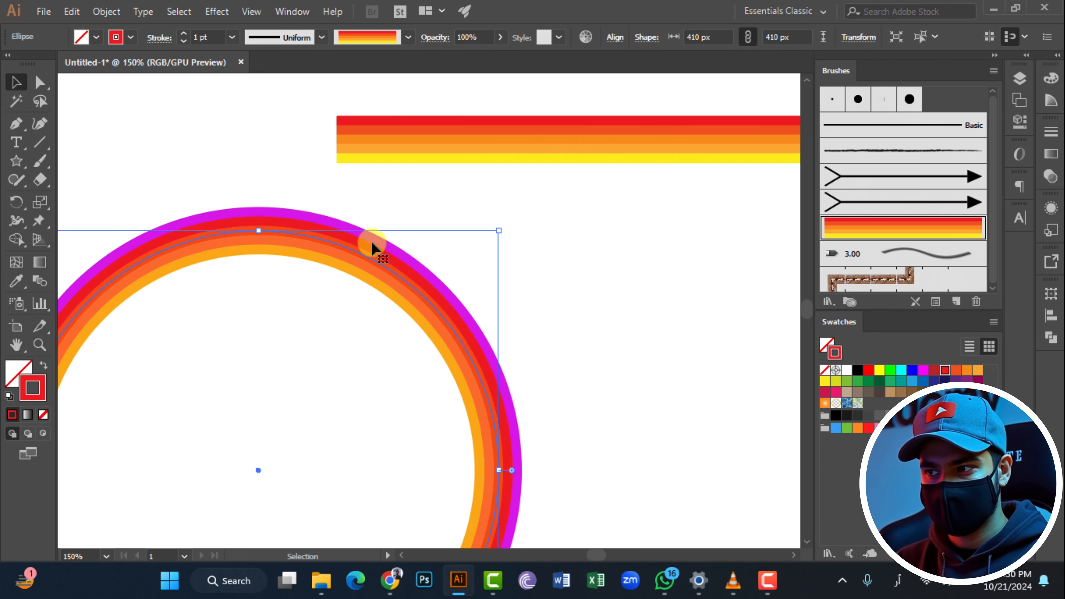
- Move the circle to the right so it sits beneath the striped bar
scroll(245, 207, "down", 2)
scroll(247, 209, "up", 1)
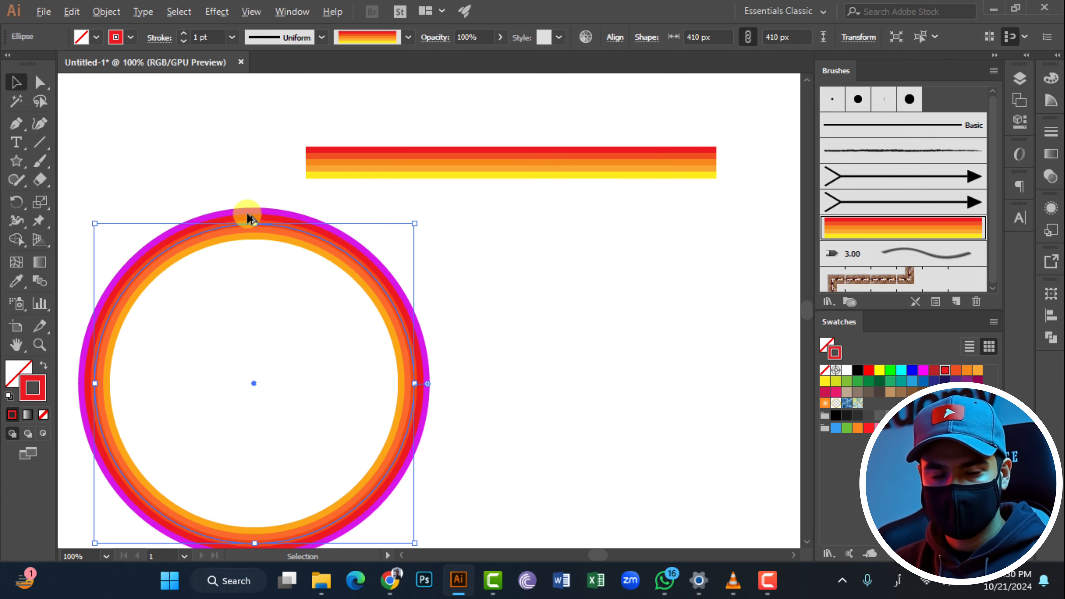
mouse_move(299, 241)
left_mouse_down()
mouse_move(571, 238)
mouse_move(510, 231)
left_mouse_up()
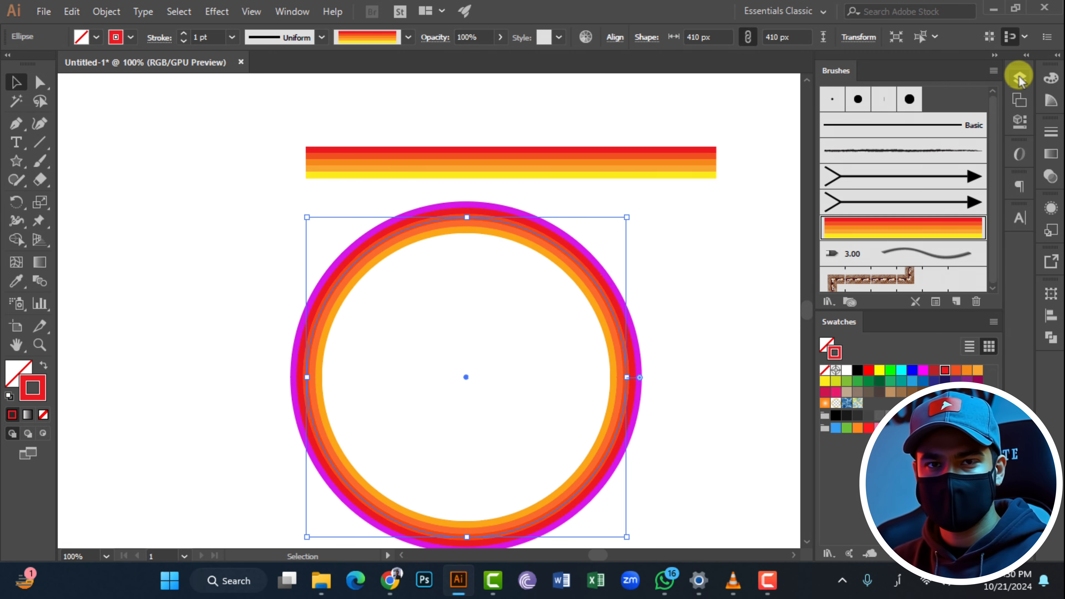
- Review the striped brush's width, scale and colorization settings in its Art Brush Options, leaving them as they are
left_click(992, 72)
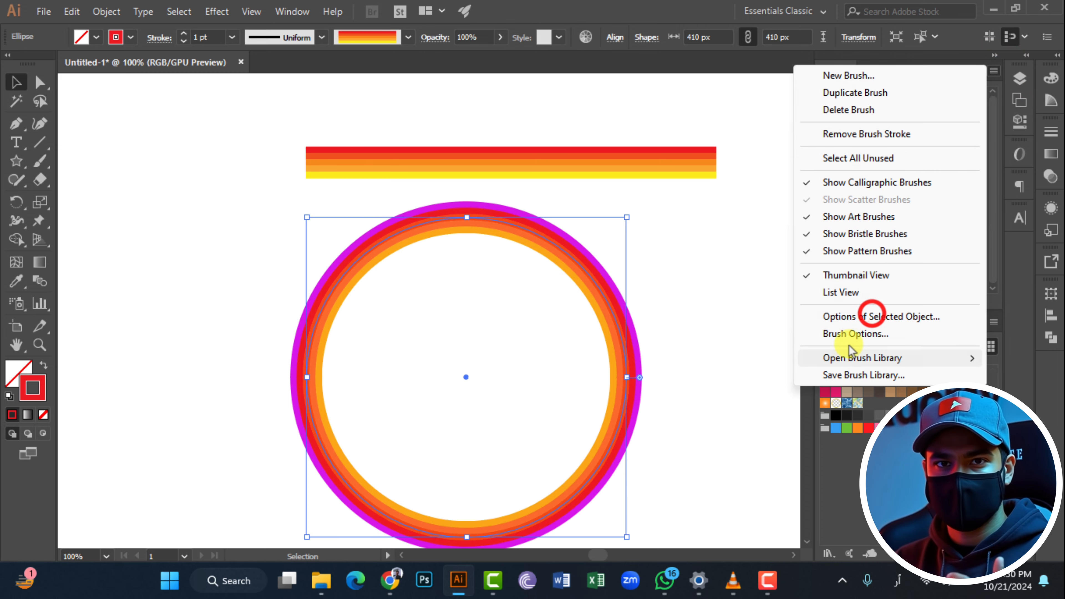
left_click(849, 335)
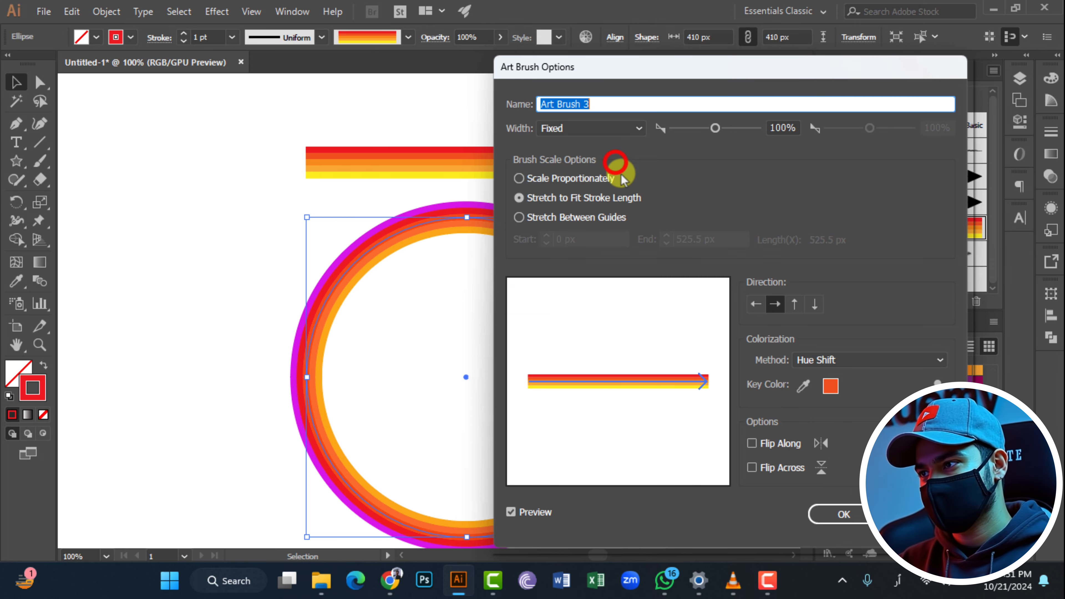
key("Return")
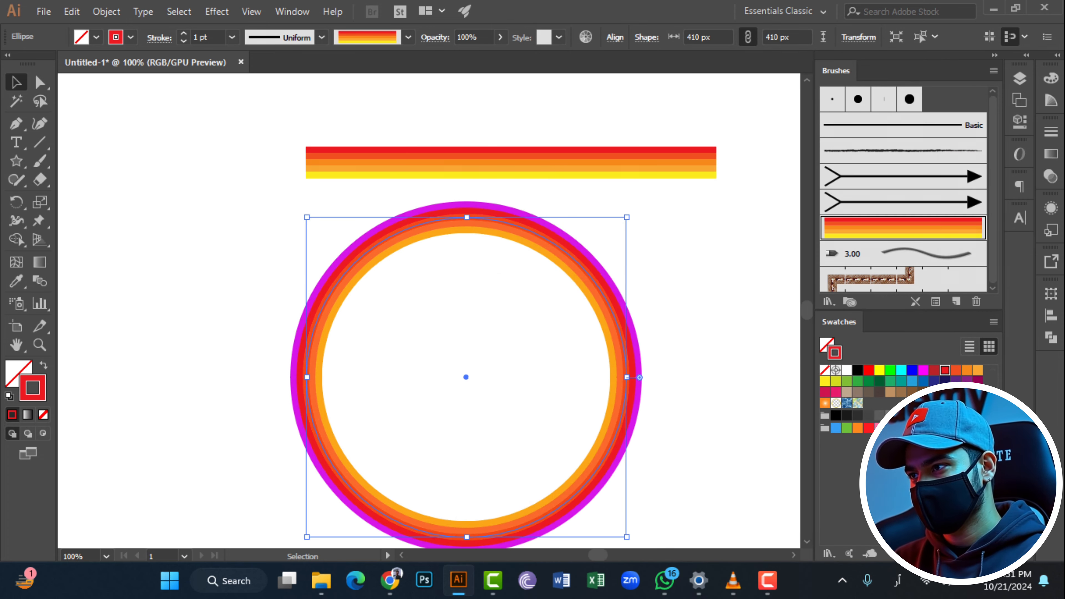